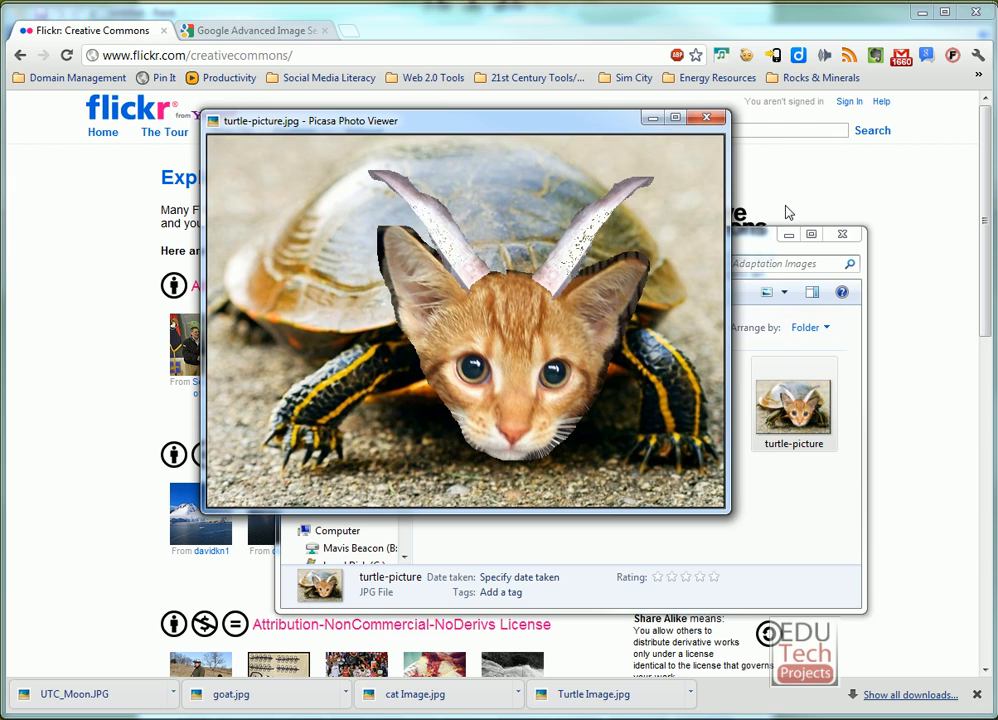
On the Google Advanced Image Search page, set usage rights to free to use share or modify and open the image size options.
click(785, 213)
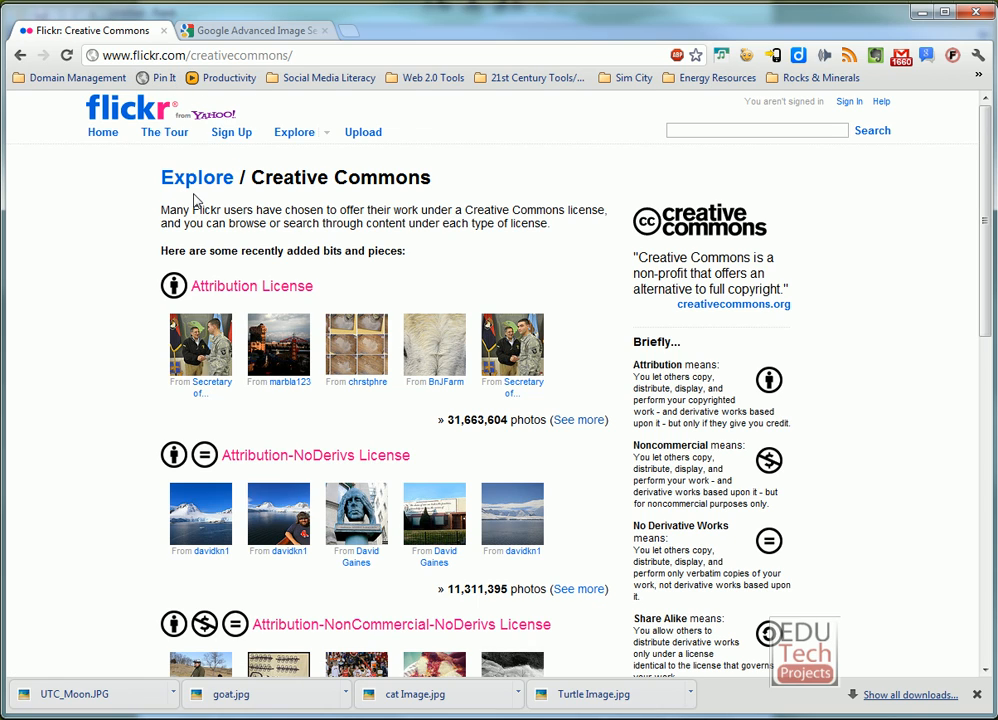
click(242, 32)
scroll(300, 360, up, 5)
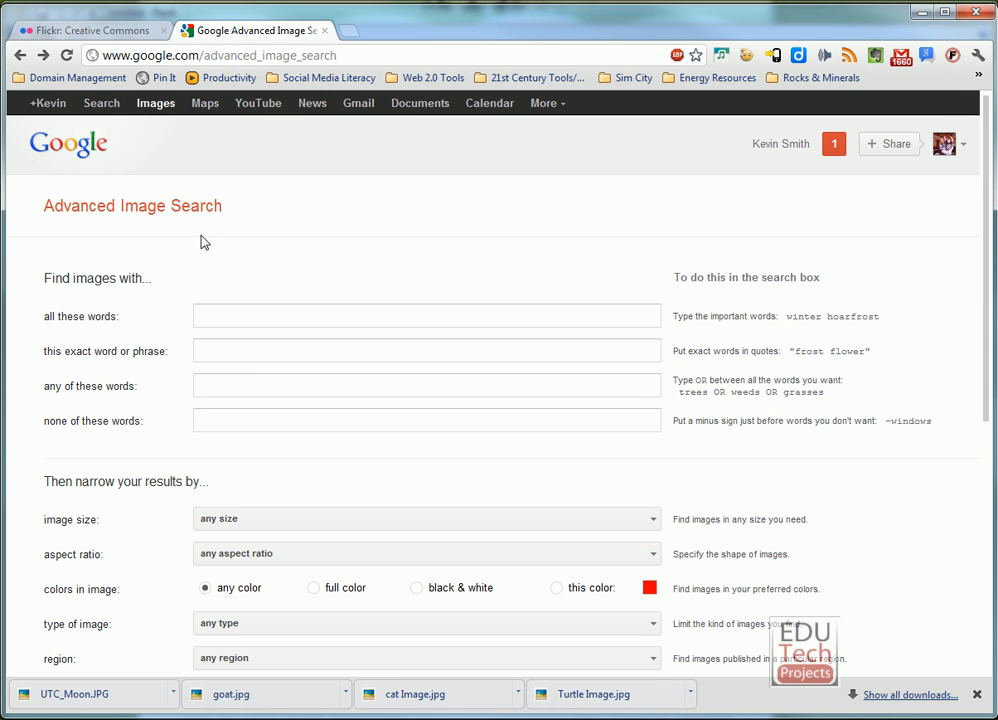
drag(200, 241, 20, 206)
scroll(223, 530, down, 3)
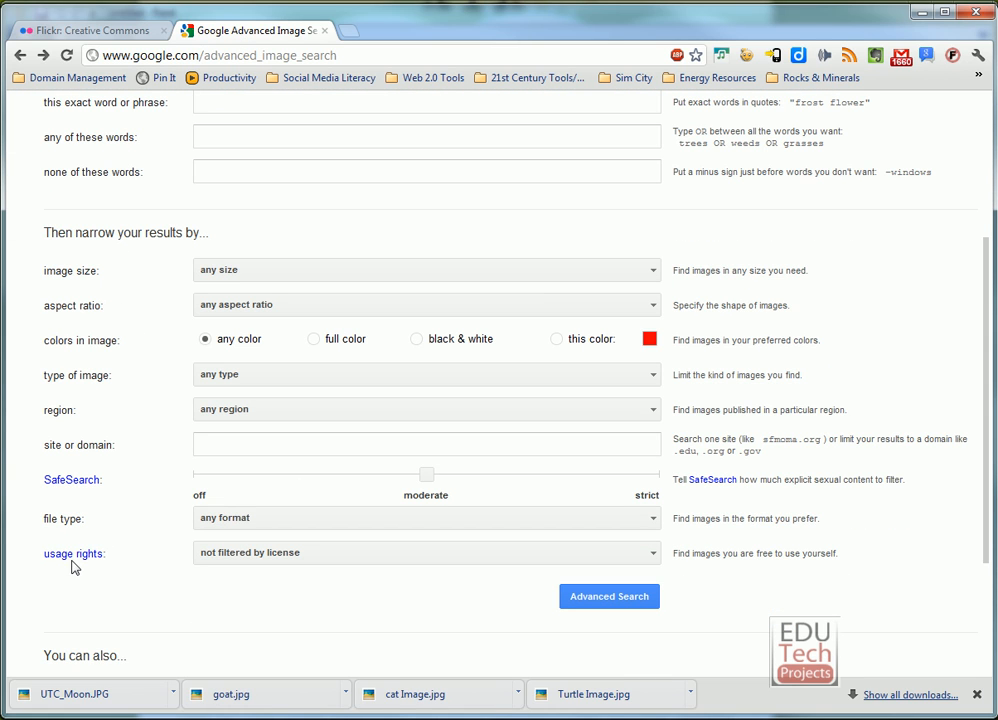
click(268, 553)
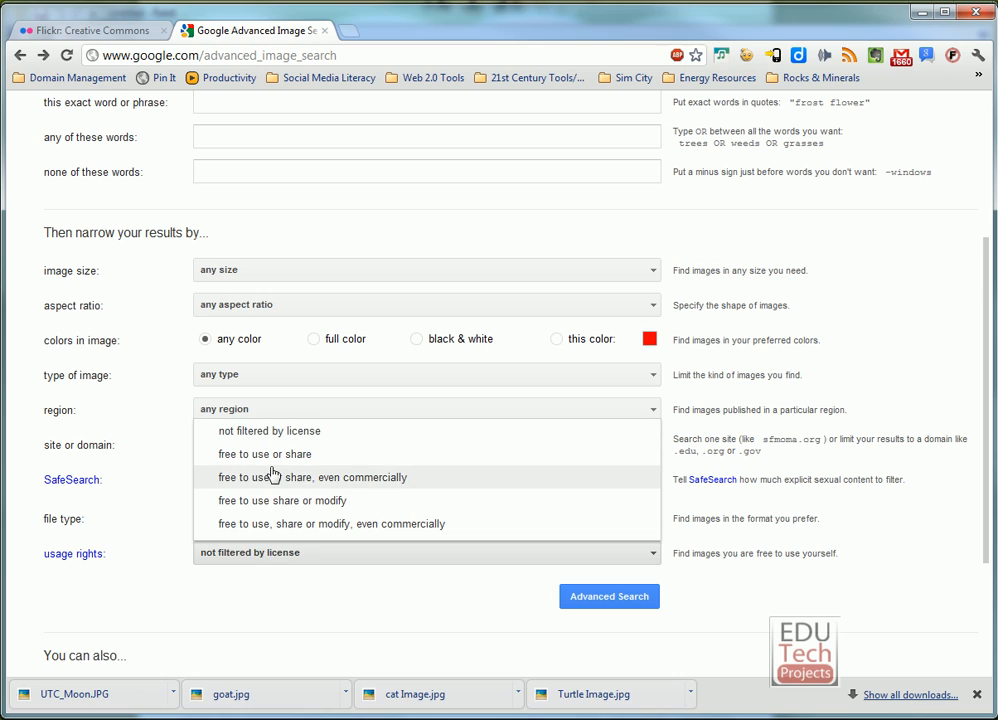
click(347, 502)
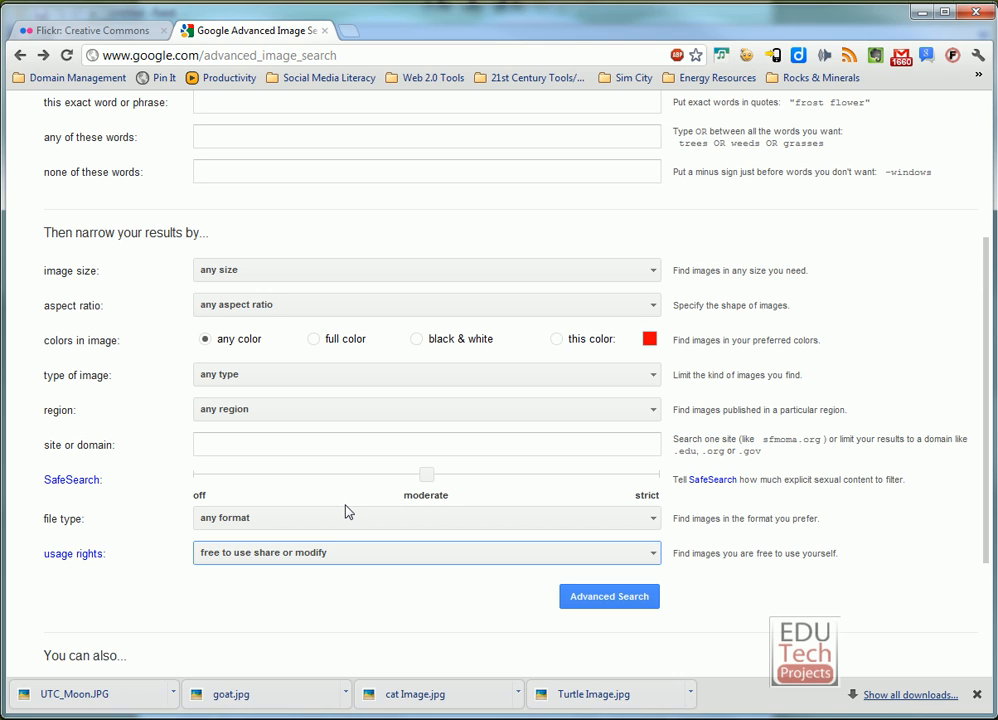
click(281, 272)
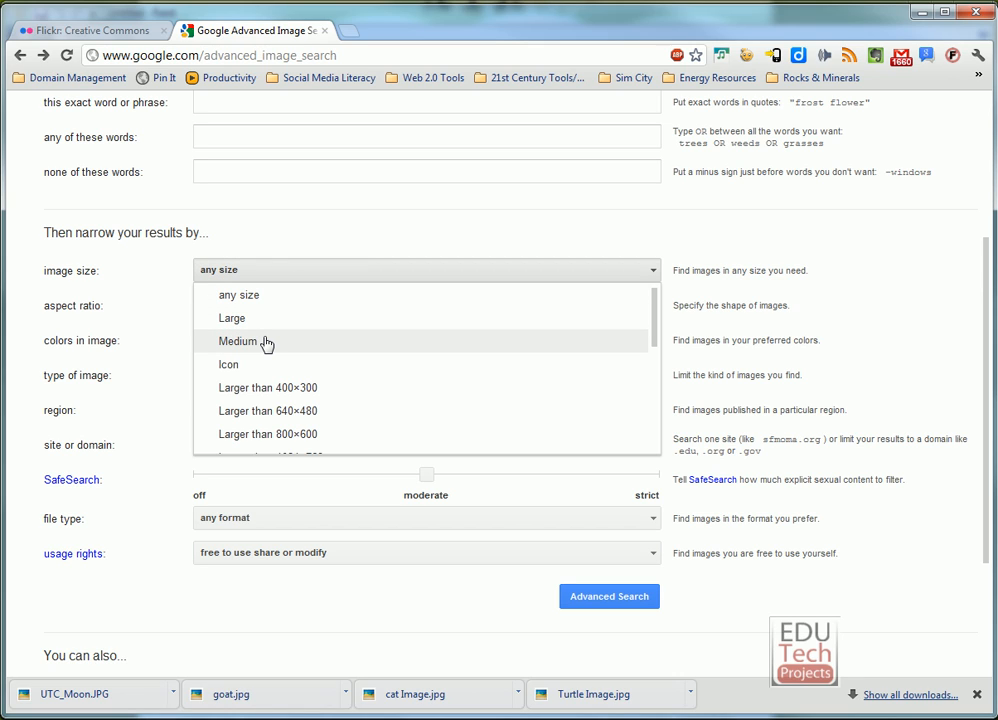
scroll(266, 343, up, 3)
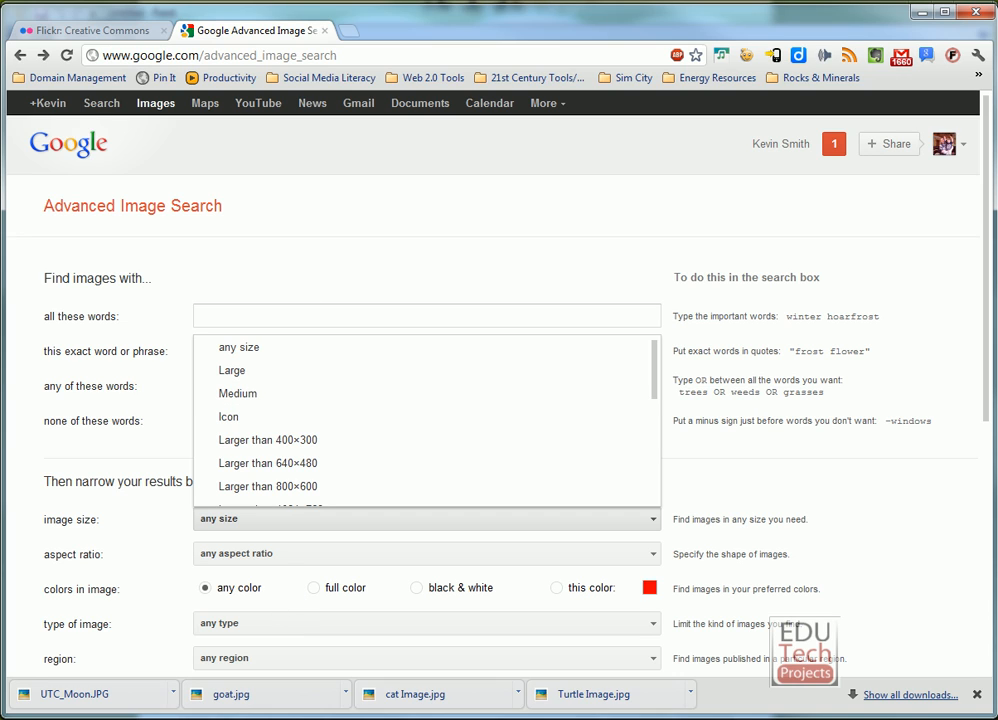
Switch to the Animal Adaptation Images folder in Explorer, enlarge its thumbnails and look through the animal pictures.
key(alt+Tab)
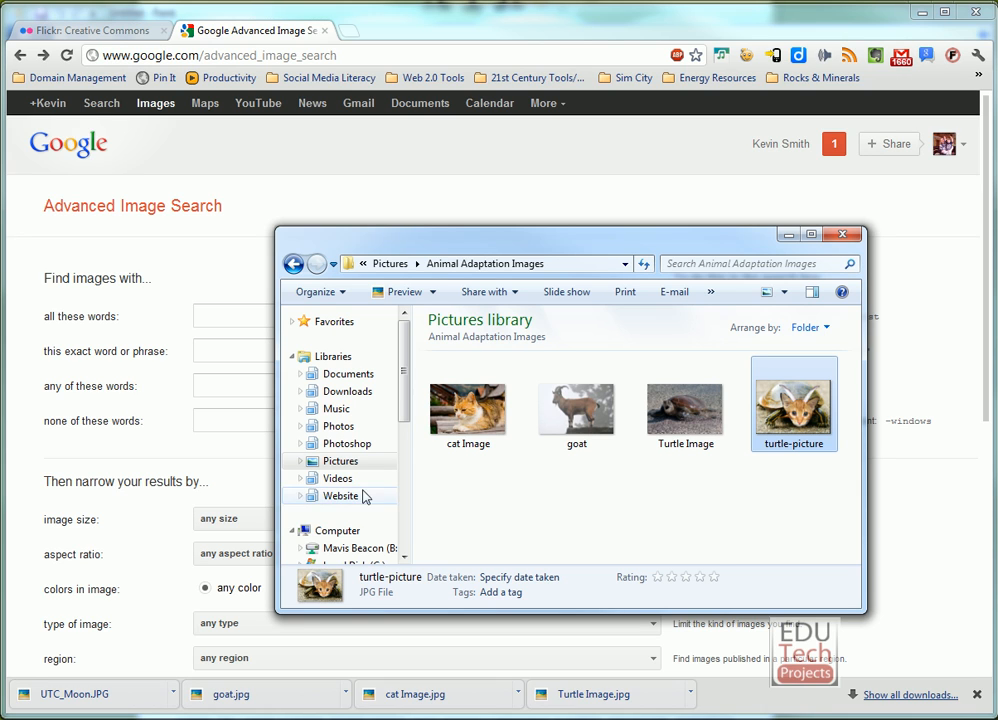
click(785, 292)
click(820, 264)
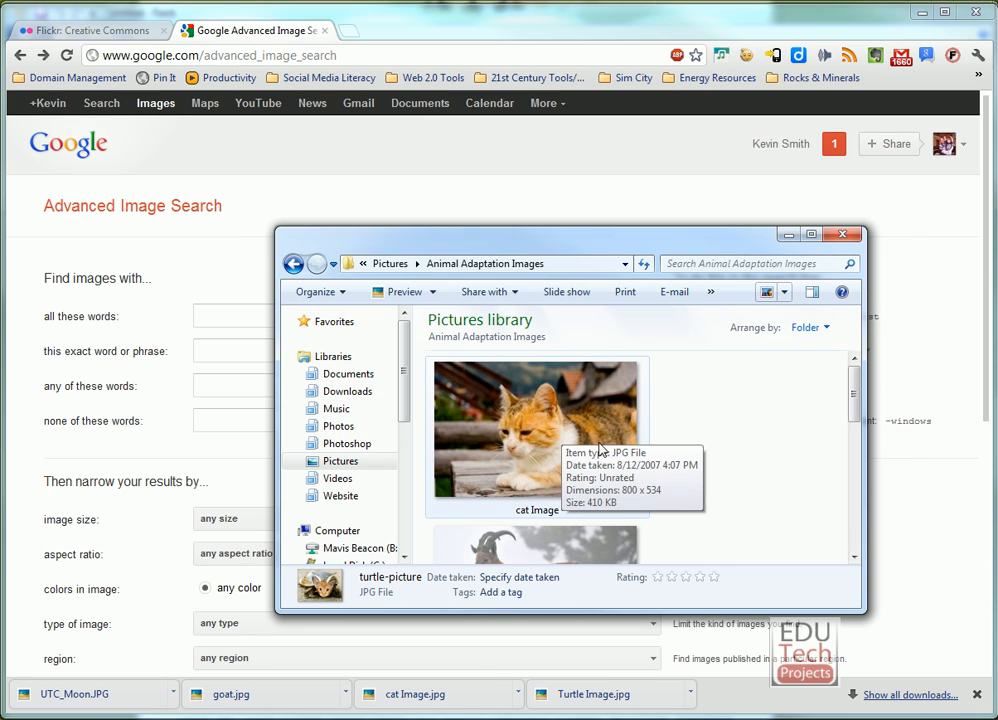
drag(854, 390, 856, 473)
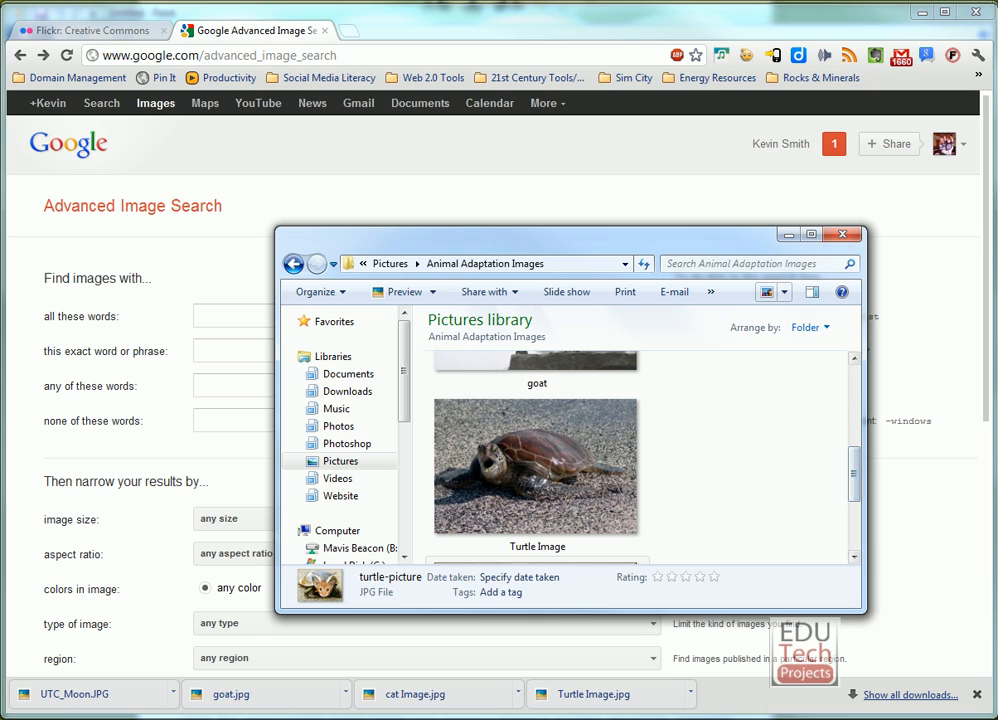
Switch to Paint and open the Turtle Image picture from the Animal Adaptation Images folder.
click(147, 708)
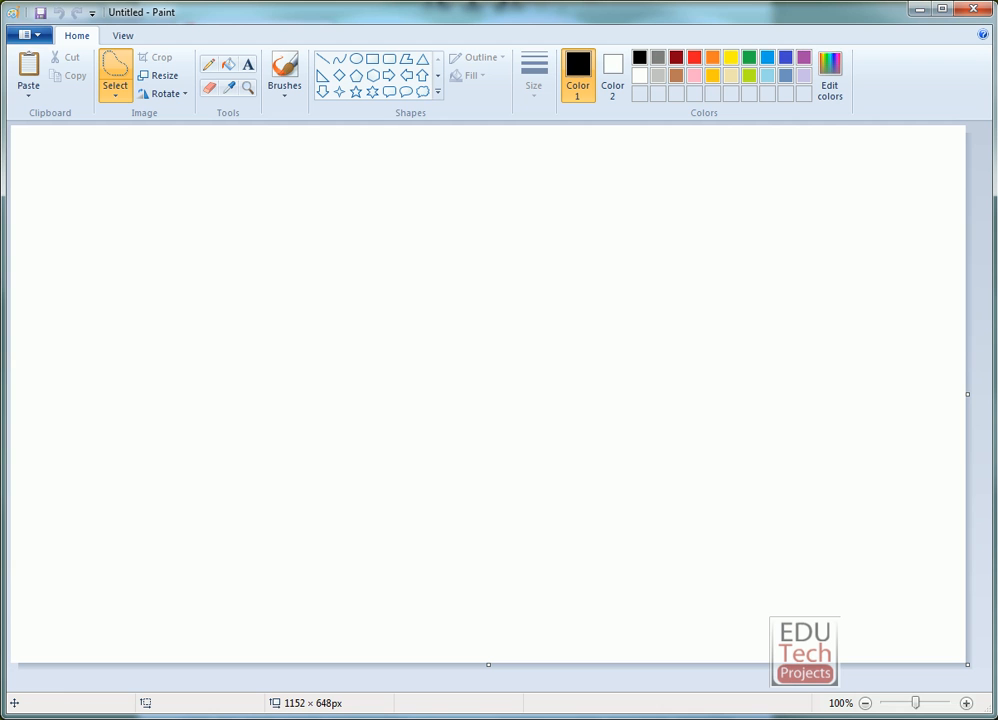
click(30, 35)
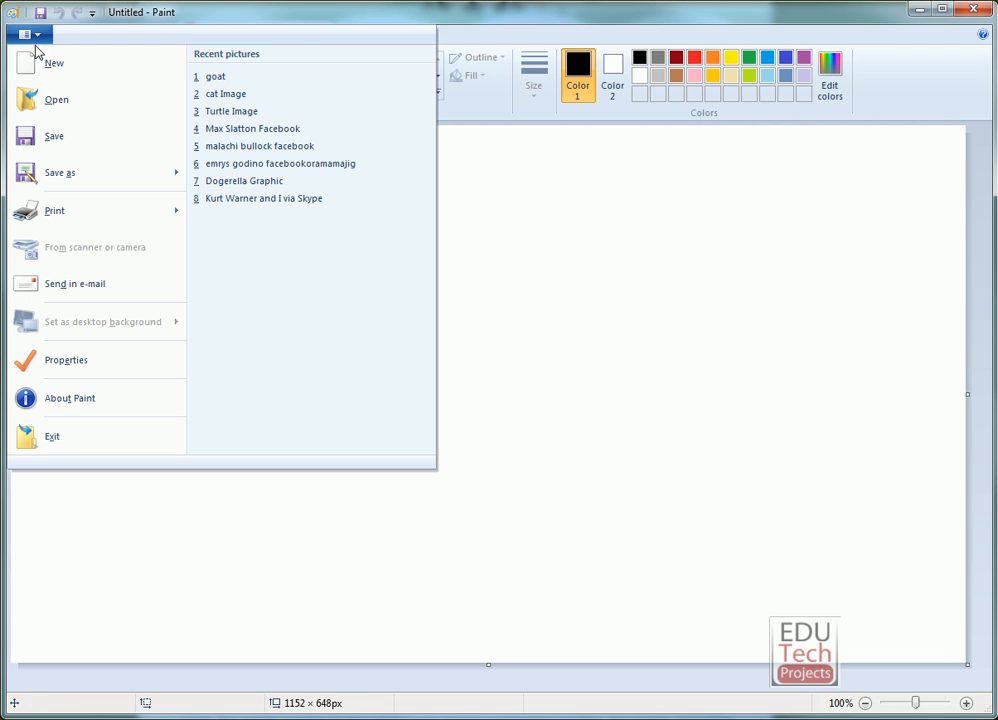
click(74, 108)
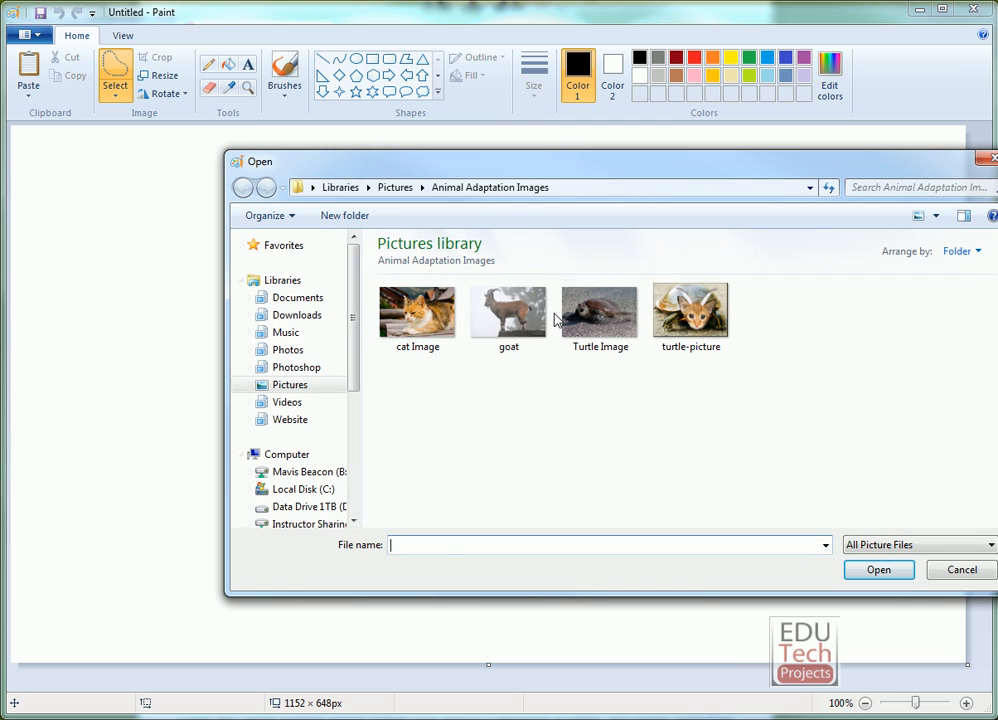
click(598, 315)
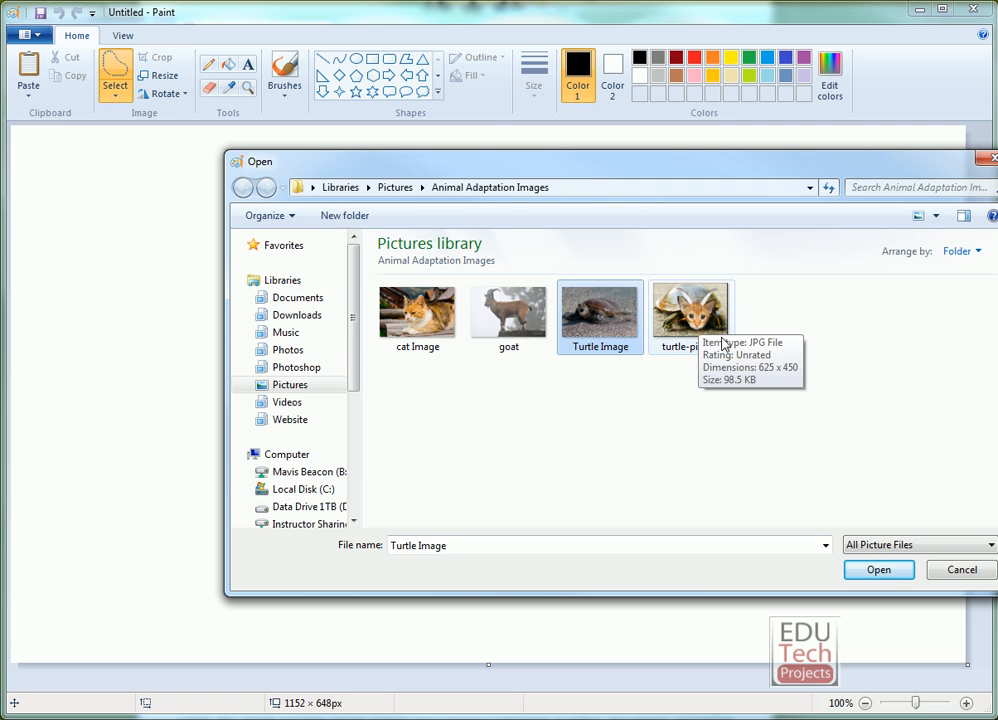
click(877, 571)
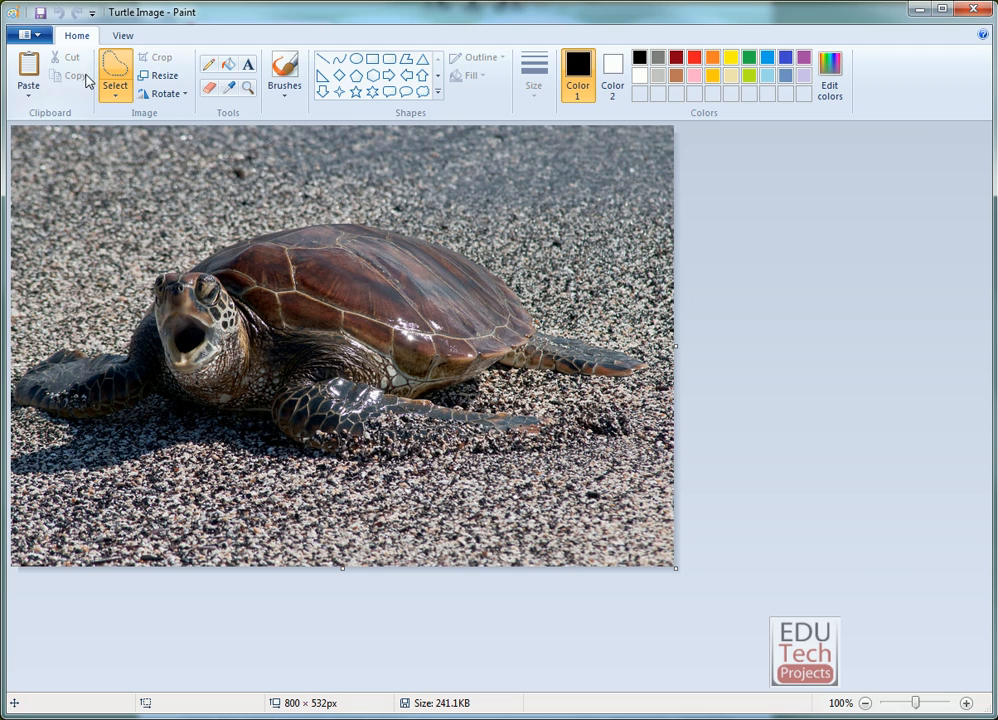
Open the cat Image picture in a second Paint window, keeping the turtle picture open in the first.
click(28, 34)
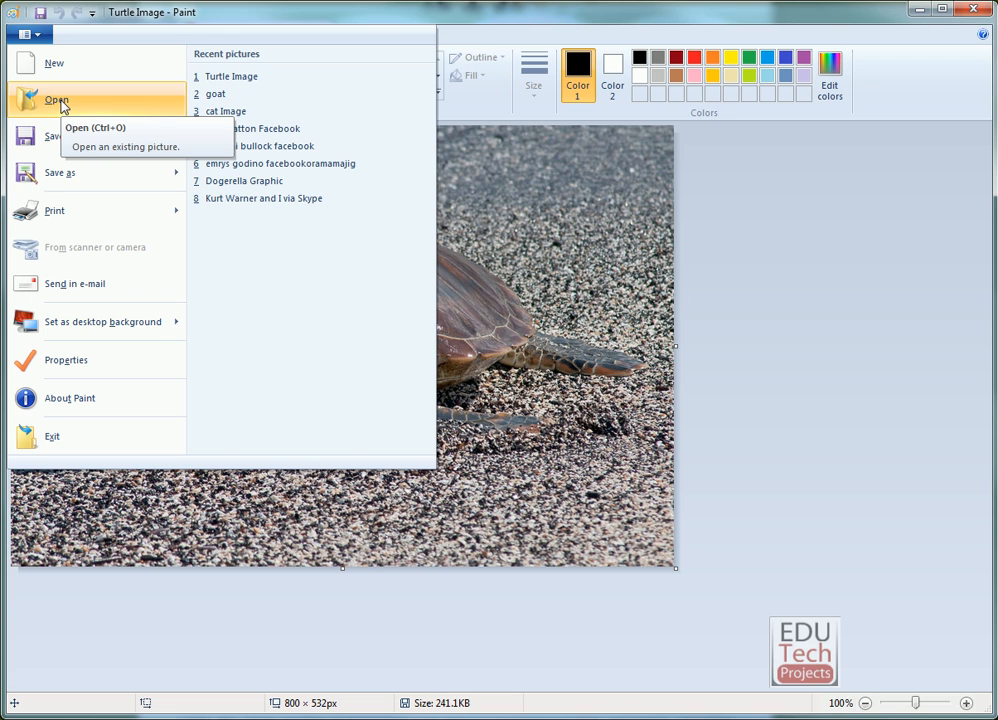
click(737, 176)
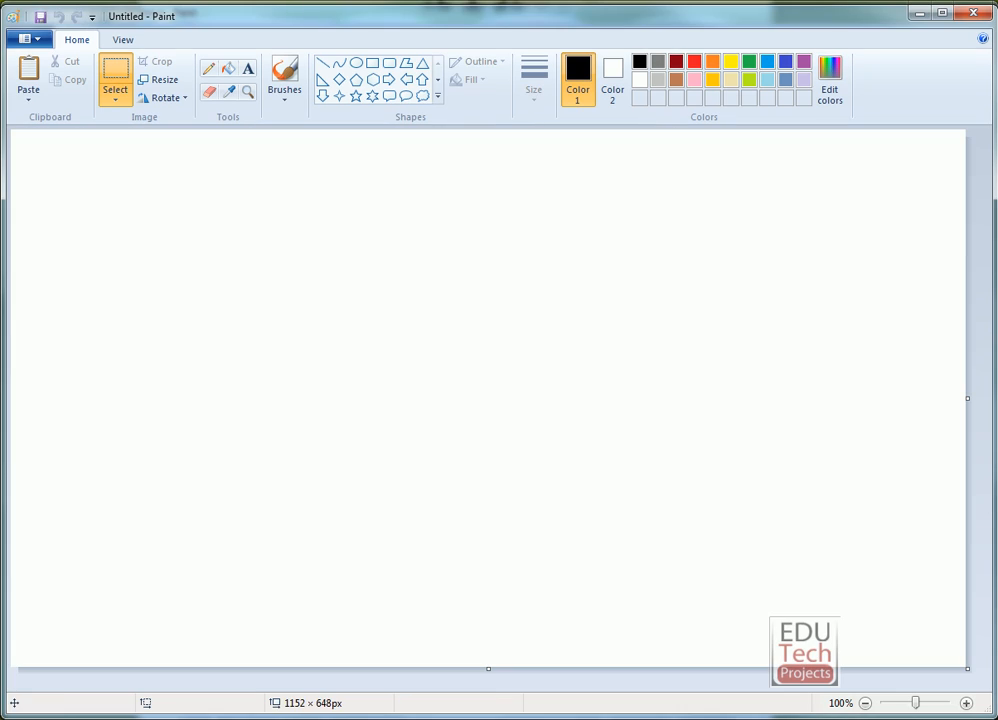
click(31, 40)
click(42, 102)
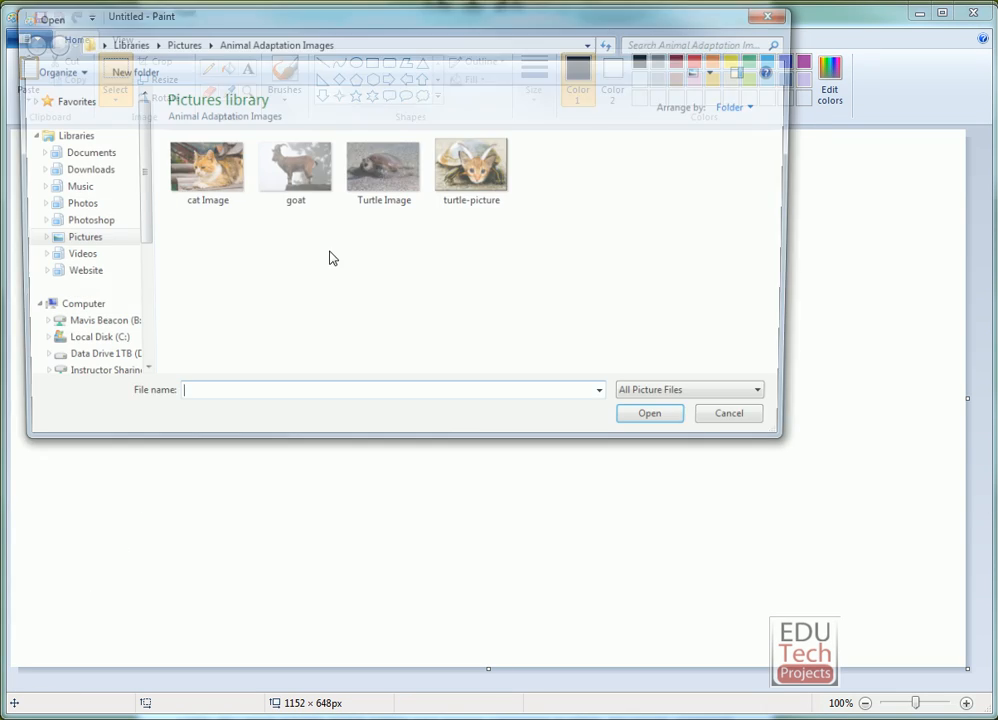
click(285, 172)
click(195, 172)
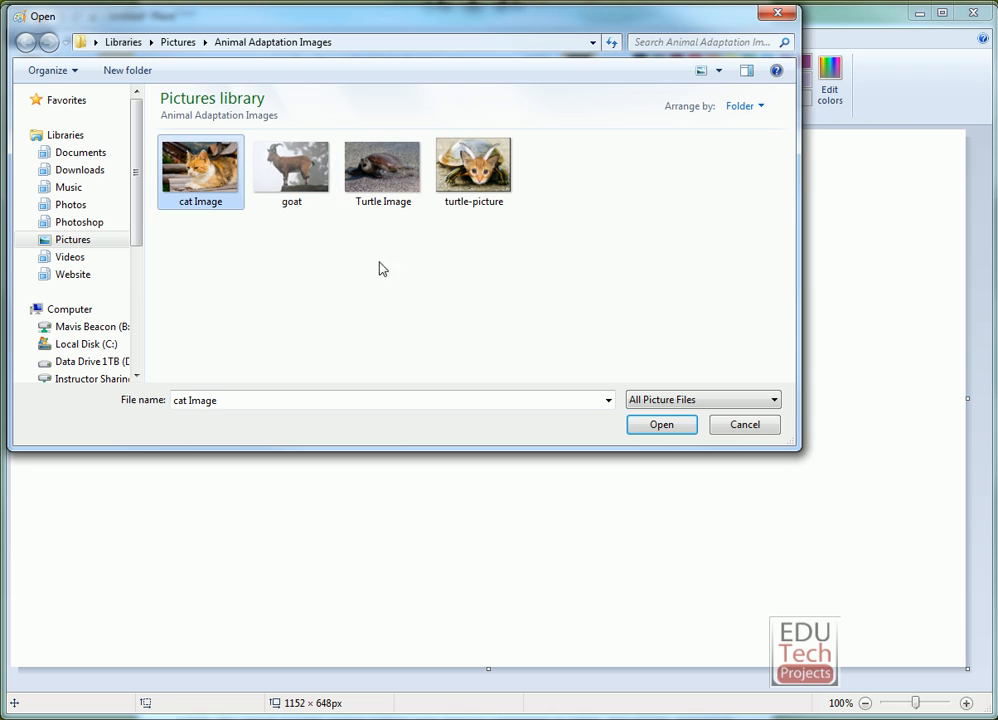
click(661, 425)
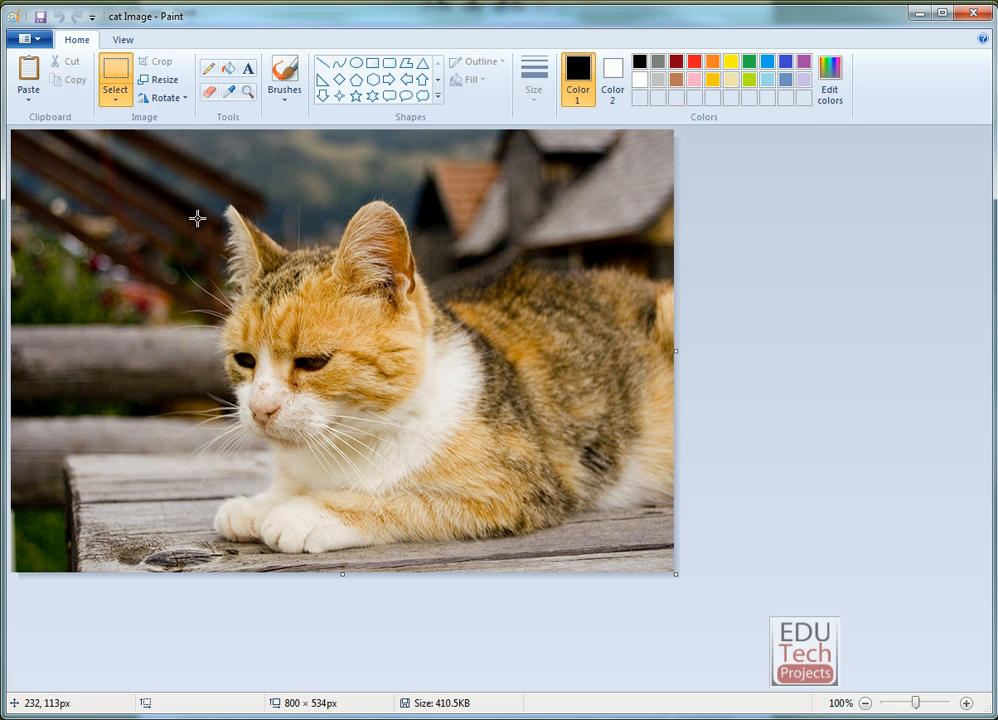
Trace closely around the cat's head and ears with a free-form selection and cut it out of the picture.
click(118, 101)
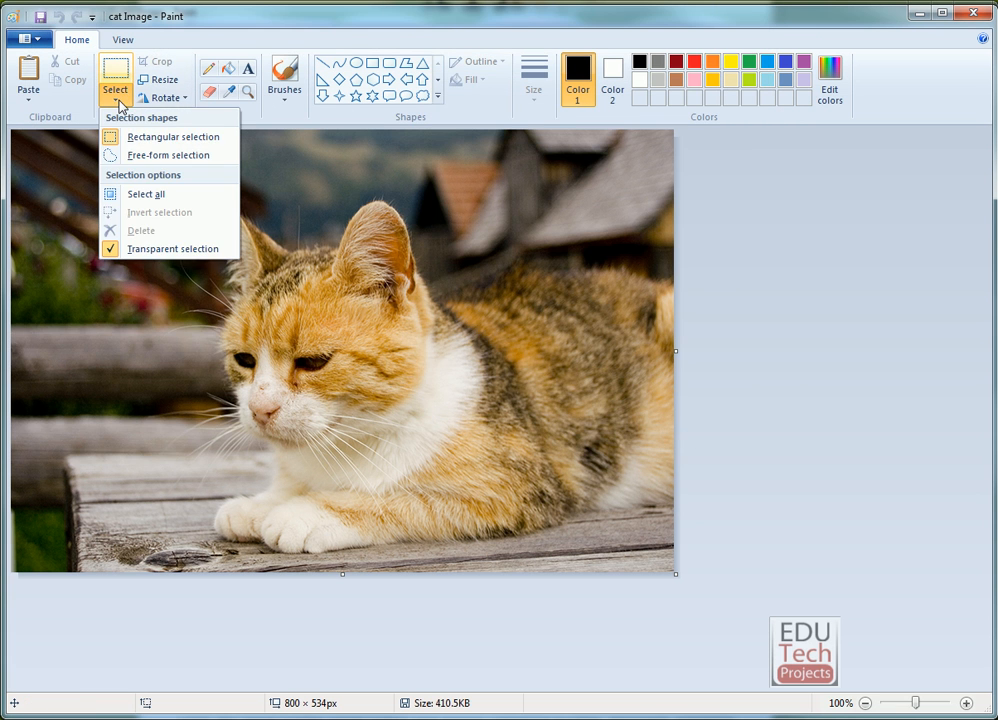
click(163, 157)
mouse_move(331, 245)
mouse_down()
mouse_move(288, 246)
mouse_move(263, 219)
mouse_move(225, 203)
mouse_move(223, 367)
mouse_move(233, 404)
mouse_move(267, 437)
mouse_move(306, 449)
mouse_move(346, 444)
mouse_move(405, 400)
mouse_move(441, 341)
mouse_move(427, 271)
mouse_move(386, 201)
mouse_move(361, 197)
mouse_move(300, 238)
mouse_up()
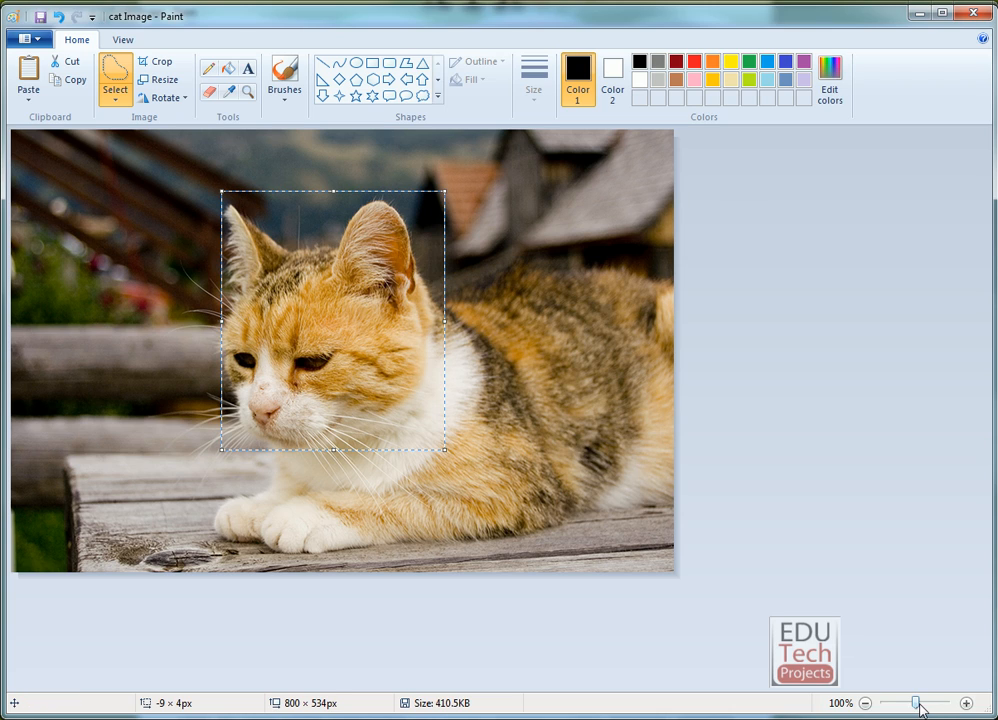
drag(917, 707, 925, 708)
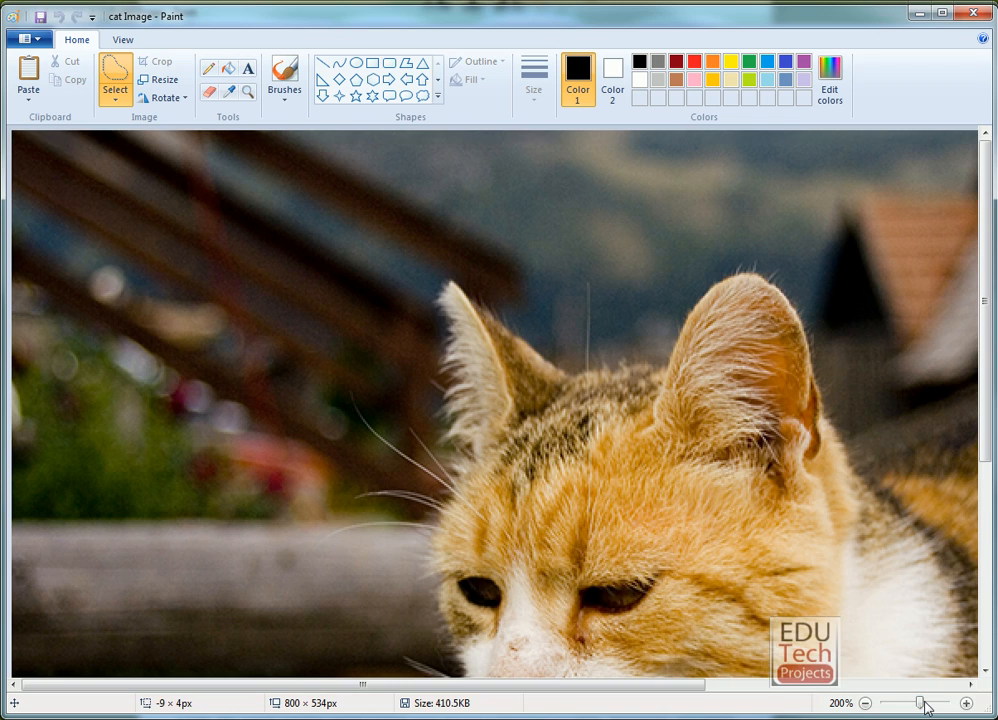
drag(988, 333, 991, 412)
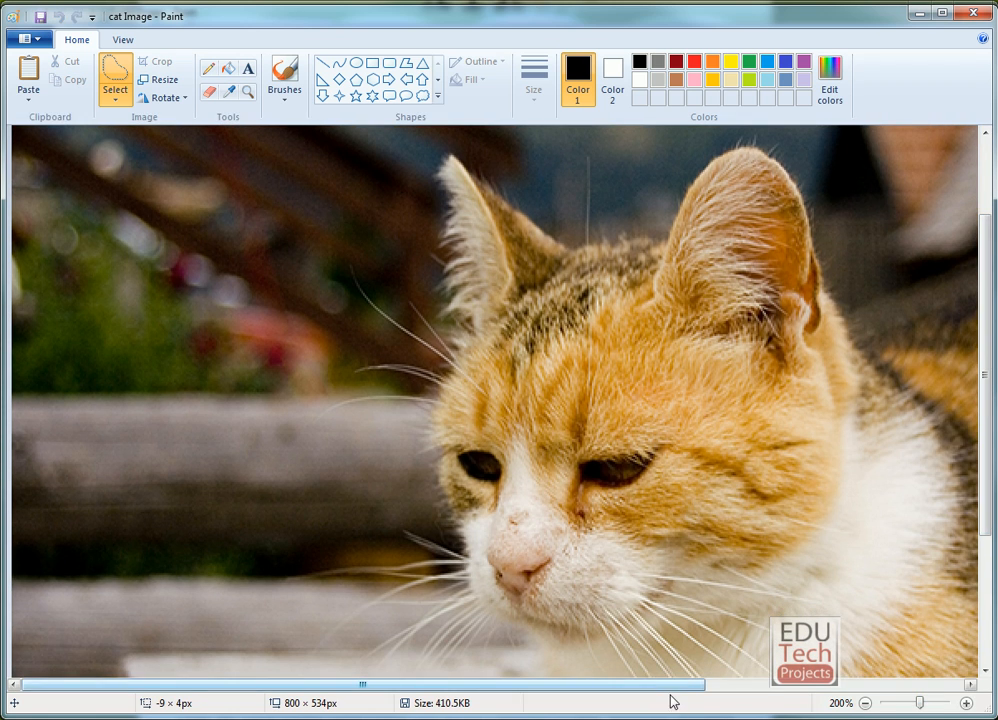
drag(671, 688, 761, 690)
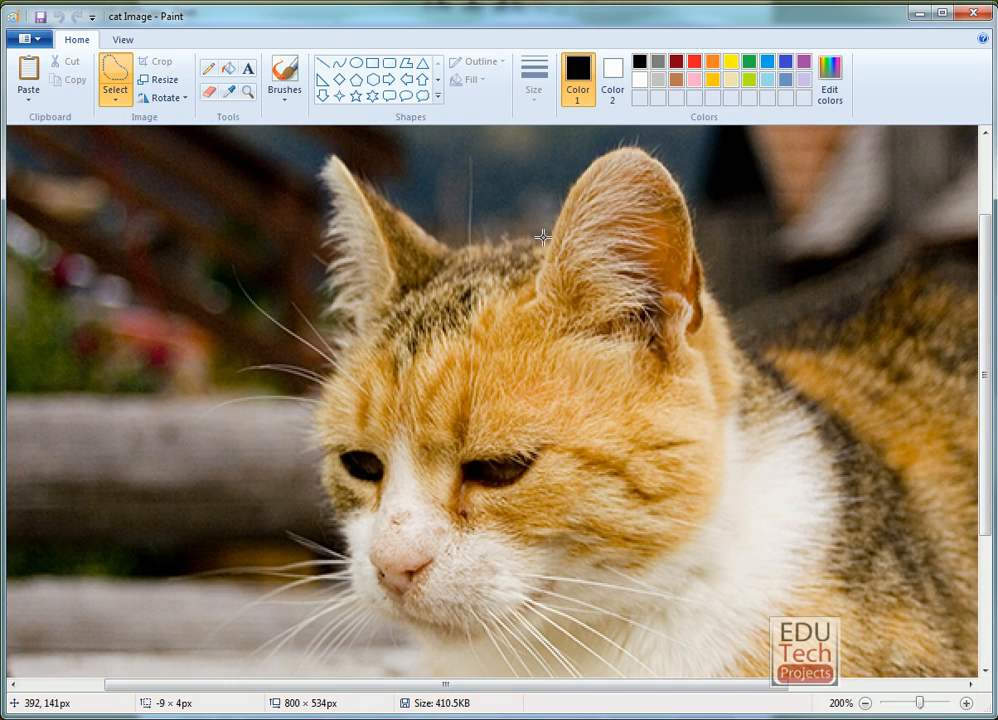
mouse_move(548, 239)
mouse_down()
mouse_move(447, 242)
mouse_move(352, 160)
mouse_up()
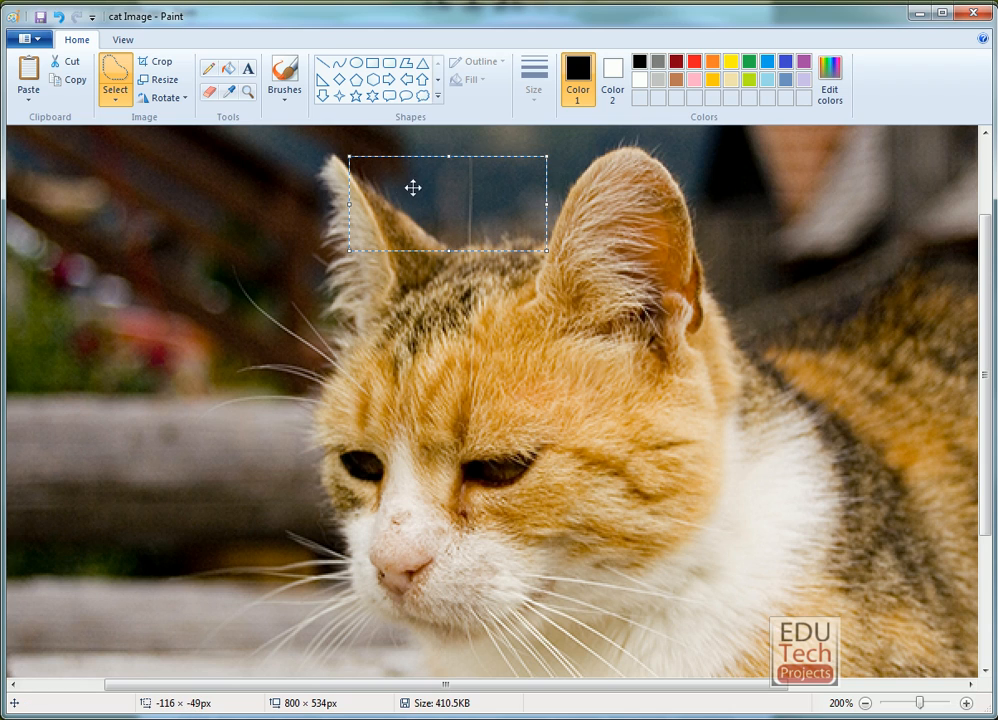
click(572, 290)
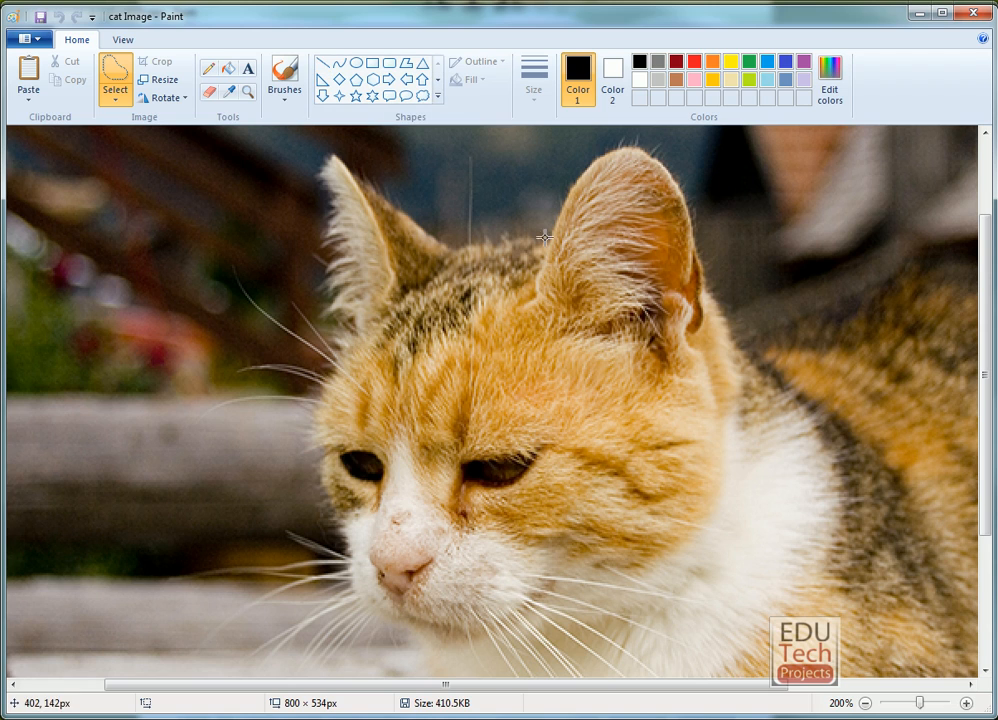
mouse_move(543, 233)
mouse_down()
mouse_move(447, 242)
mouse_move(418, 210)
mouse_move(321, 151)
mouse_move(337, 323)
mouse_move(305, 404)
mouse_move(316, 564)
mouse_move(368, 620)
mouse_move(451, 663)
mouse_move(592, 630)
mouse_move(689, 545)
mouse_move(769, 415)
mouse_move(760, 372)
mouse_move(721, 313)
mouse_move(690, 187)
mouse_move(658, 151)
mouse_move(626, 139)
mouse_move(579, 163)
mouse_move(541, 227)
mouse_up()
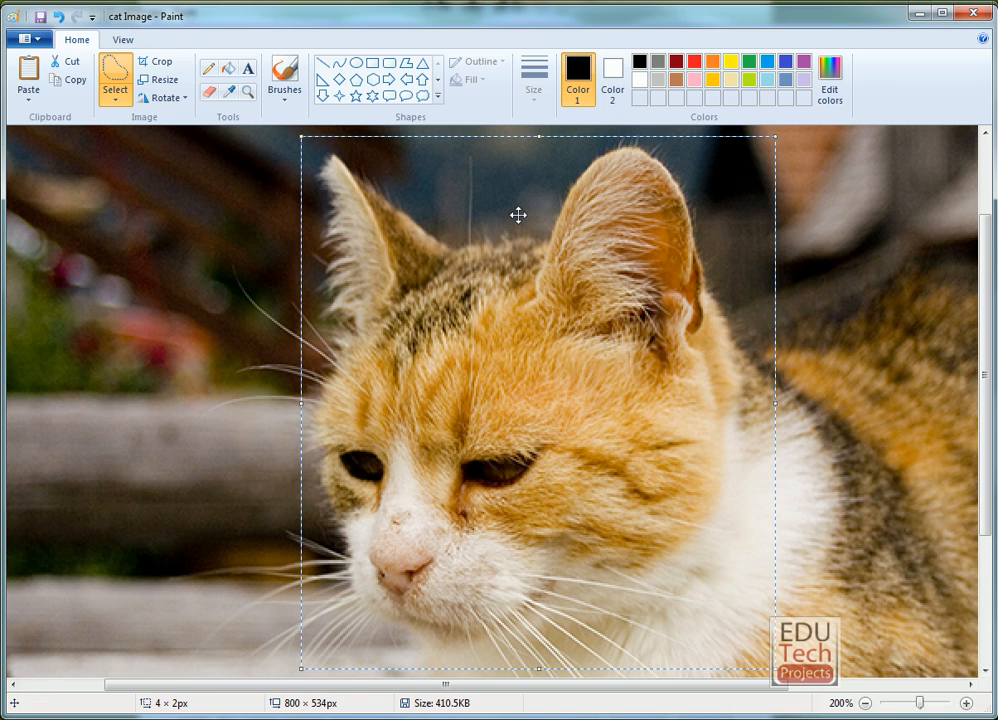
key(Delete)
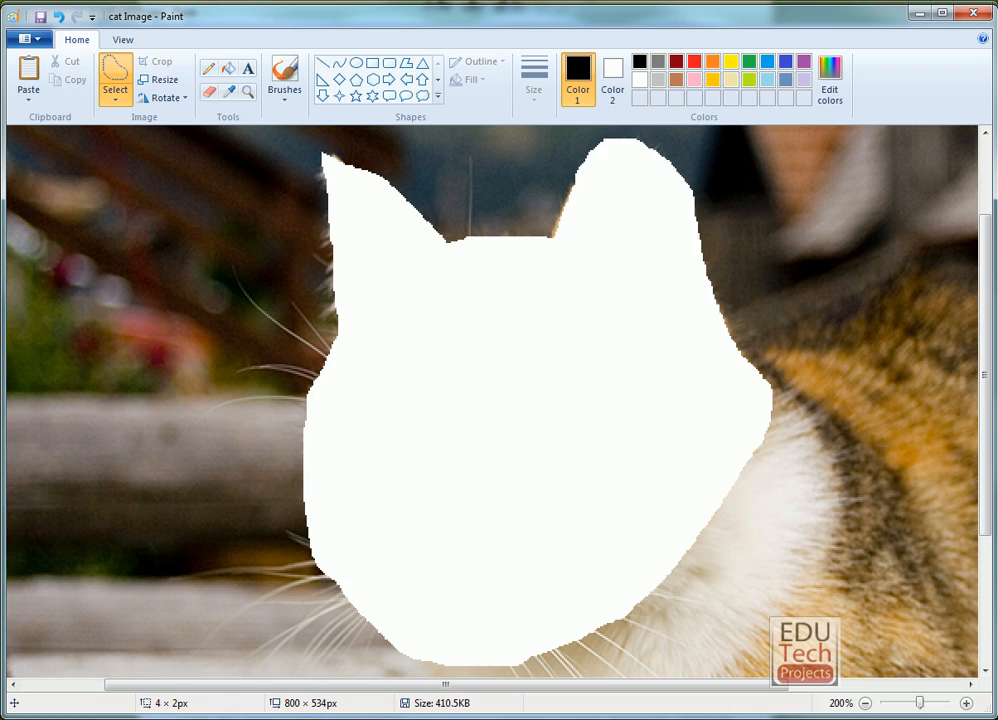
Paste the cut cat head into the Turtle Image picture and move it over the turtle's head.
click(180, 648)
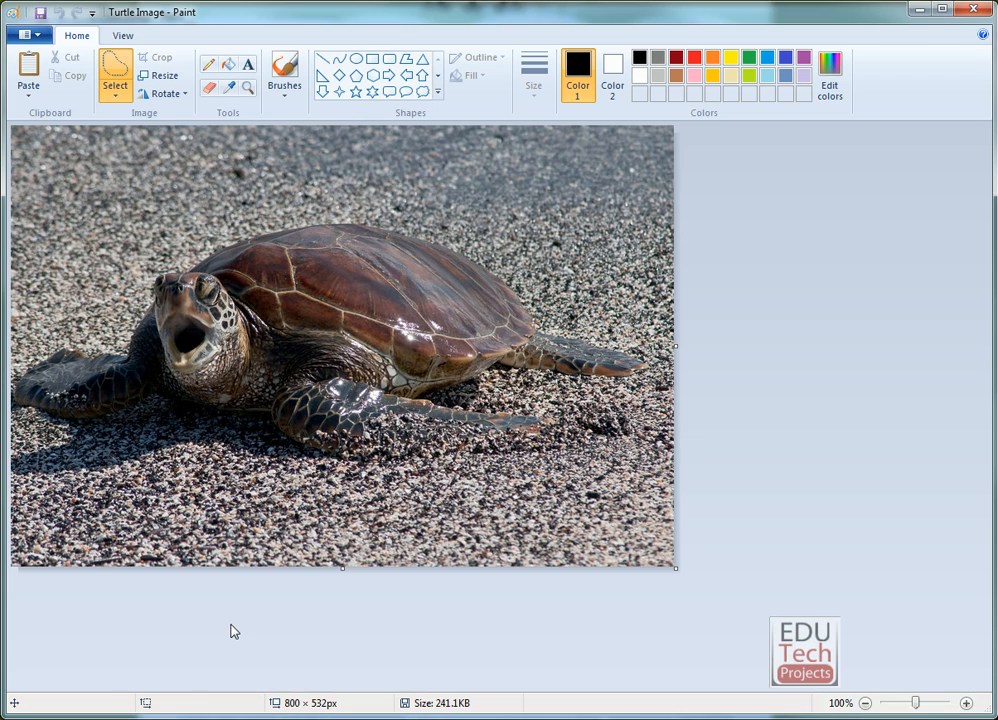
key(ctrl+v)
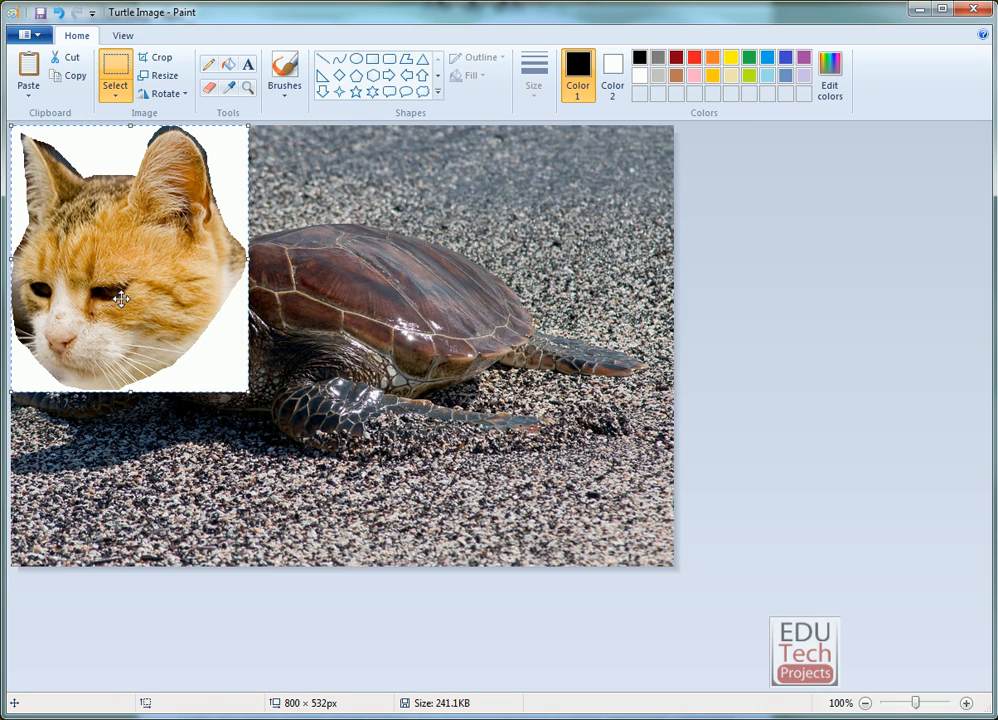
drag(98, 278, 222, 317)
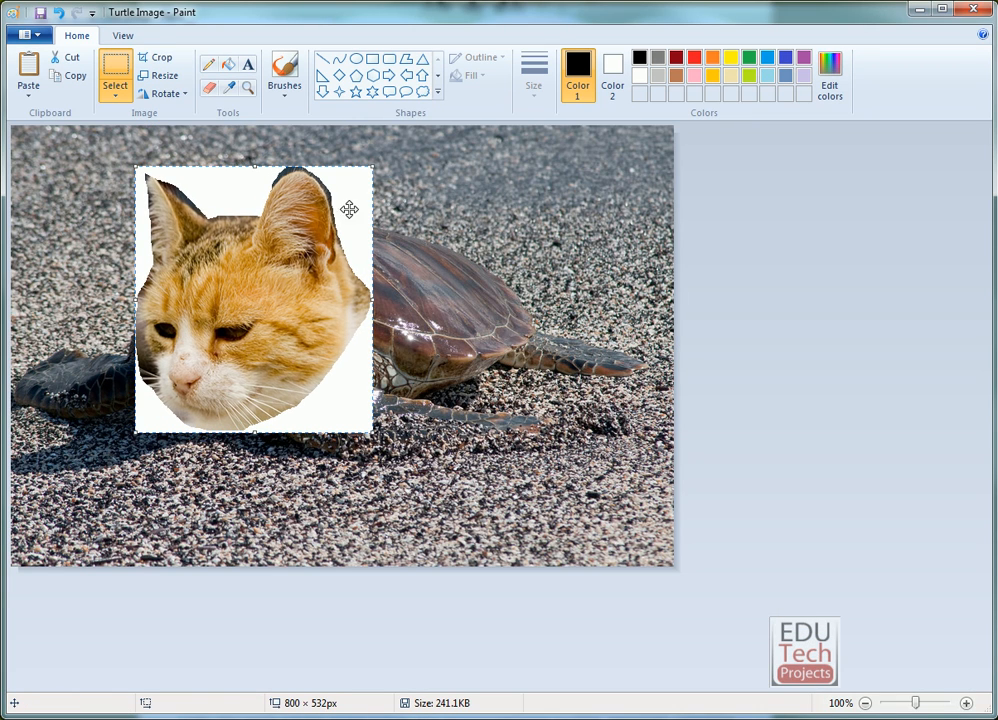
Make the pasted cat head's white background transparent and shrink the head proportionally to about 212 × 278 px.
click(114, 99)
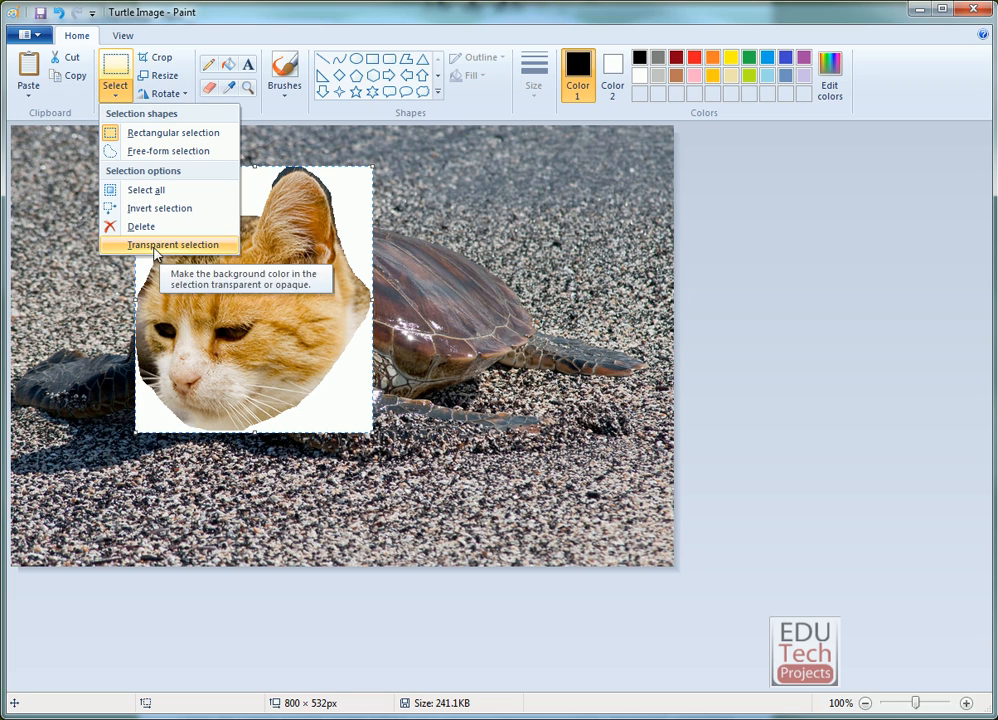
click(117, 246)
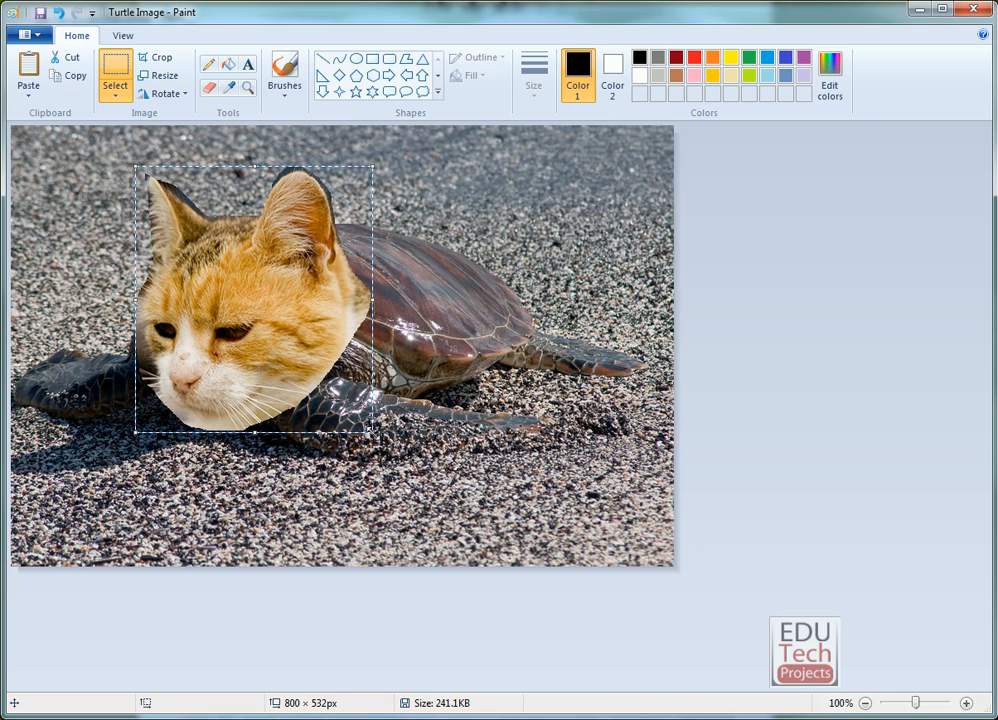
drag(372, 433, 310, 395)
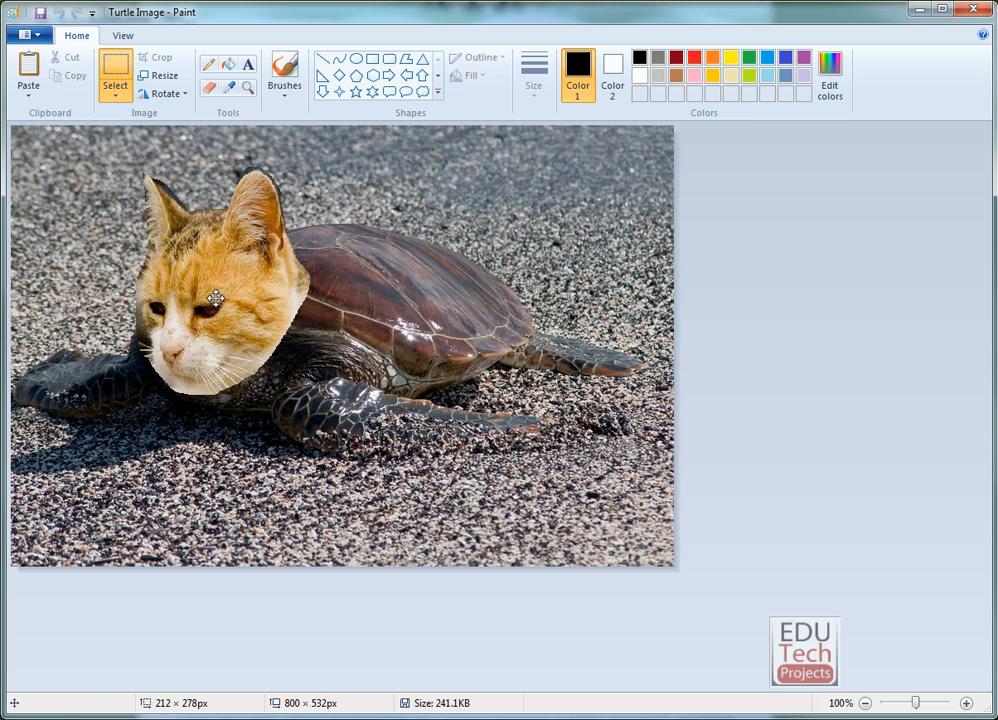
Shrink the pasted cat head to about 199 × 248 px and reposition it over the turtle's head and neck, leaving it deselected.
mouse_move(215, 298)
mouse_down()
mouse_move(247, 300)
mouse_move(216, 288)
mouse_up()
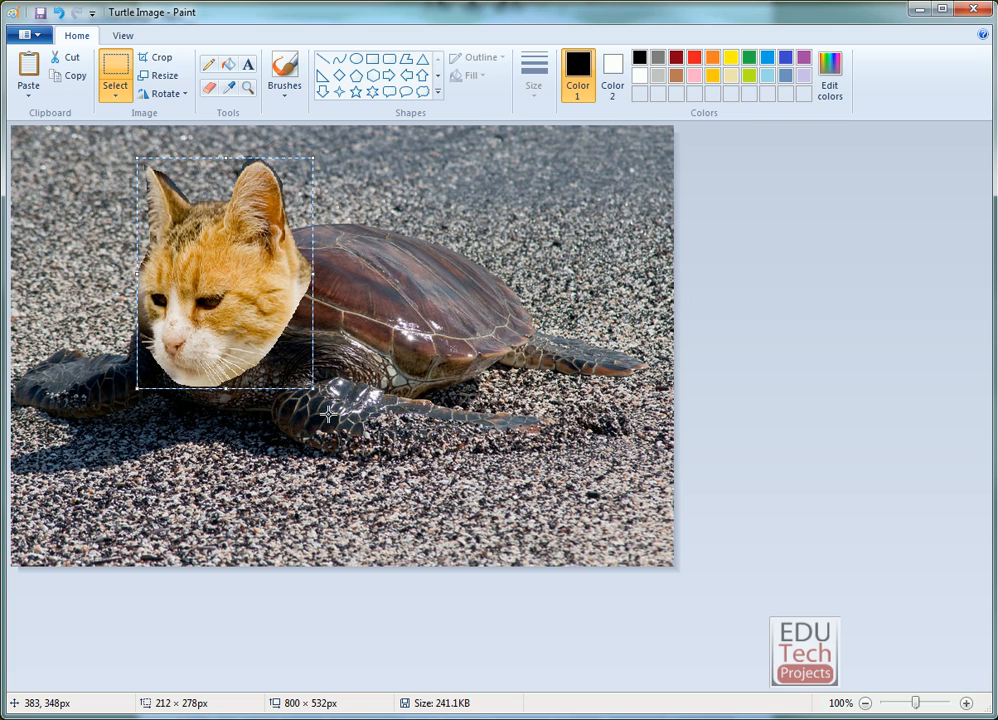
drag(313, 388, 302, 363)
drag(228, 279, 224, 308)
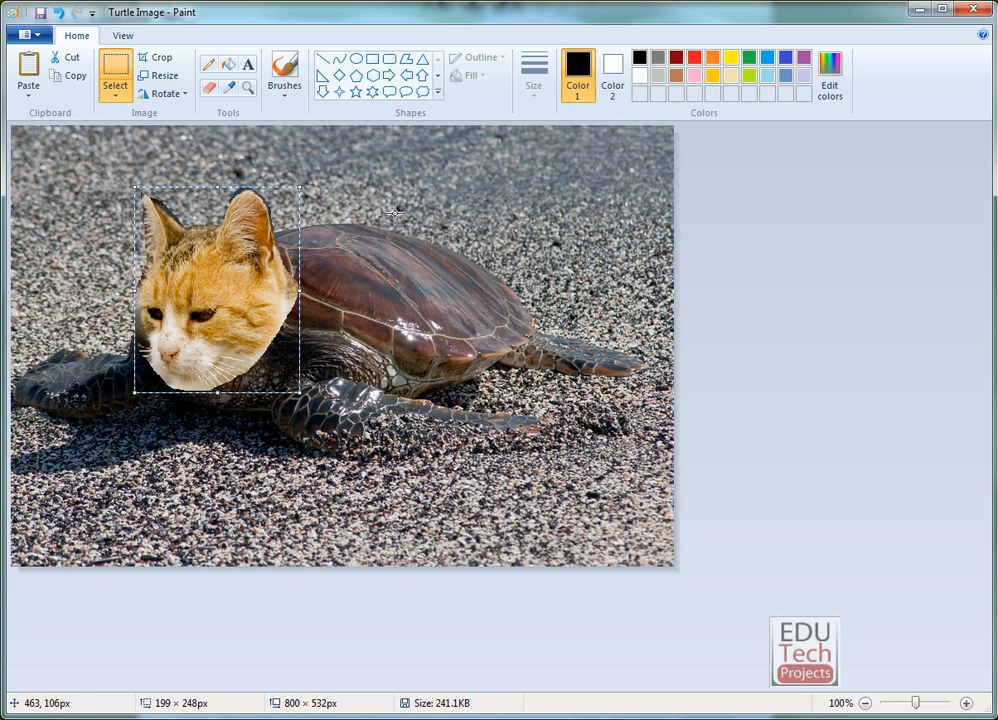
drag(248, 285, 263, 267)
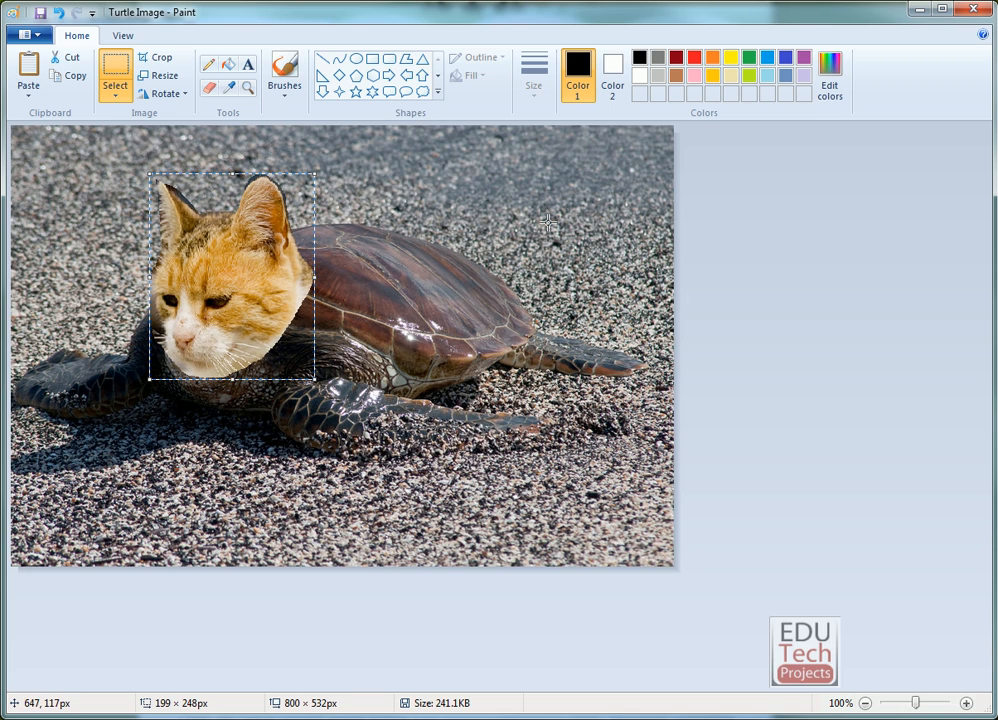
click(710, 253)
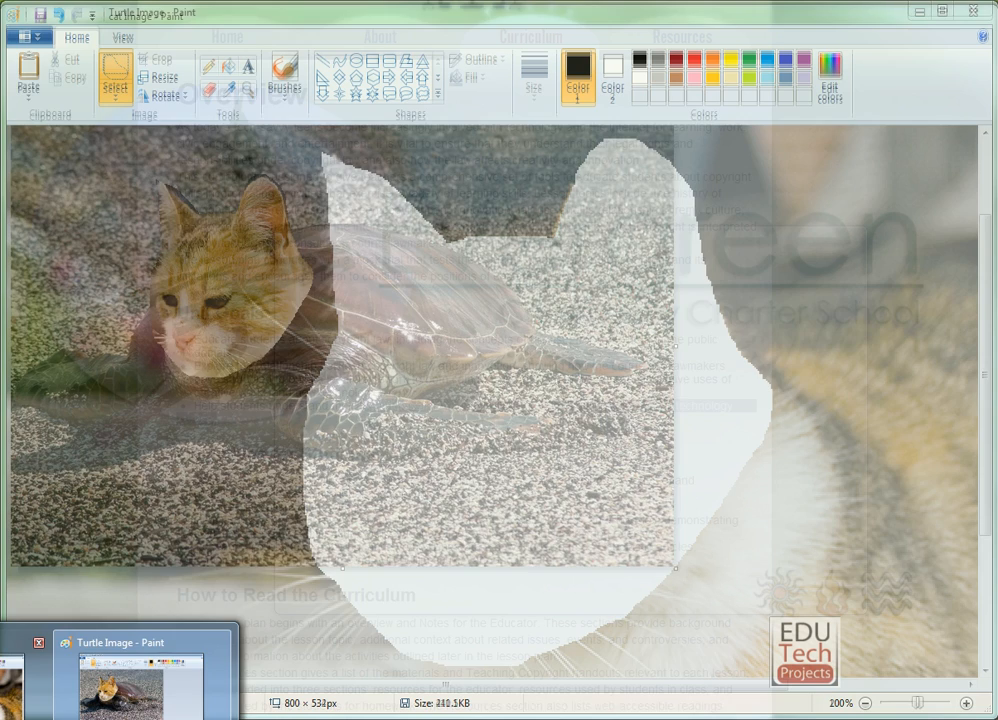
Open the goat picture in the second Paint window in place of the cat Image, without saving the cat picture.
click(22, 670)
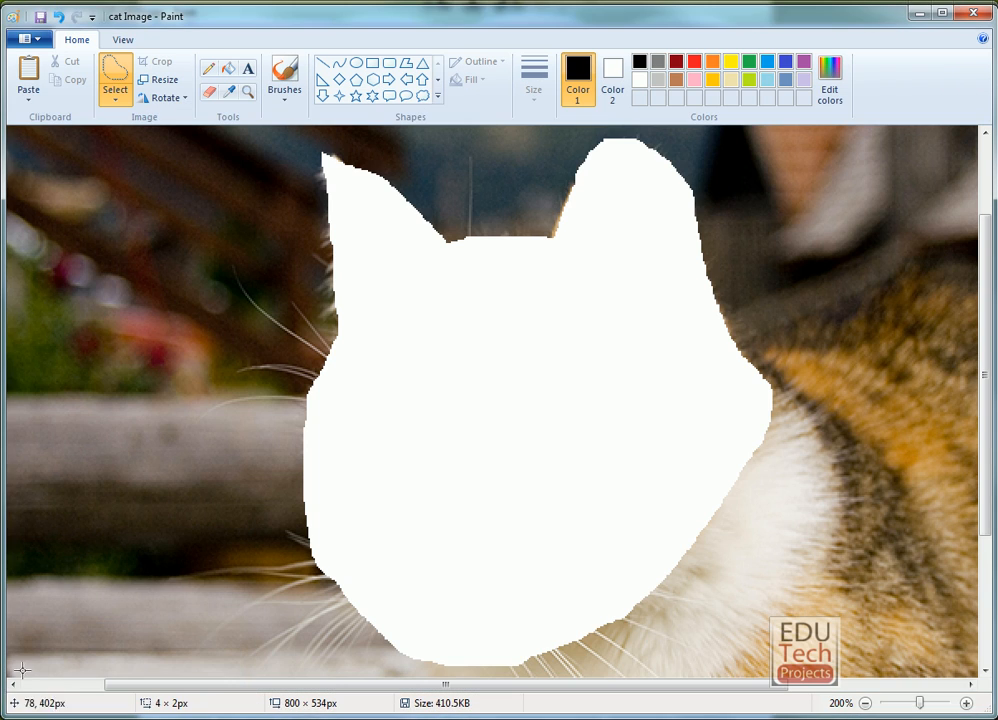
click(26, 38)
click(55, 106)
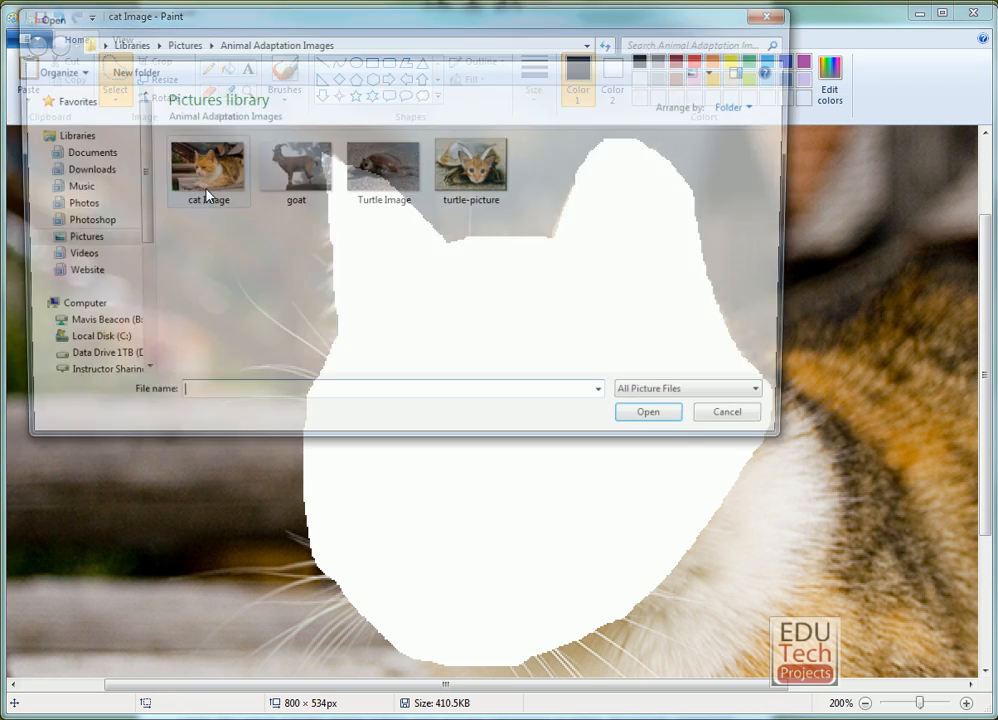
click(291, 168)
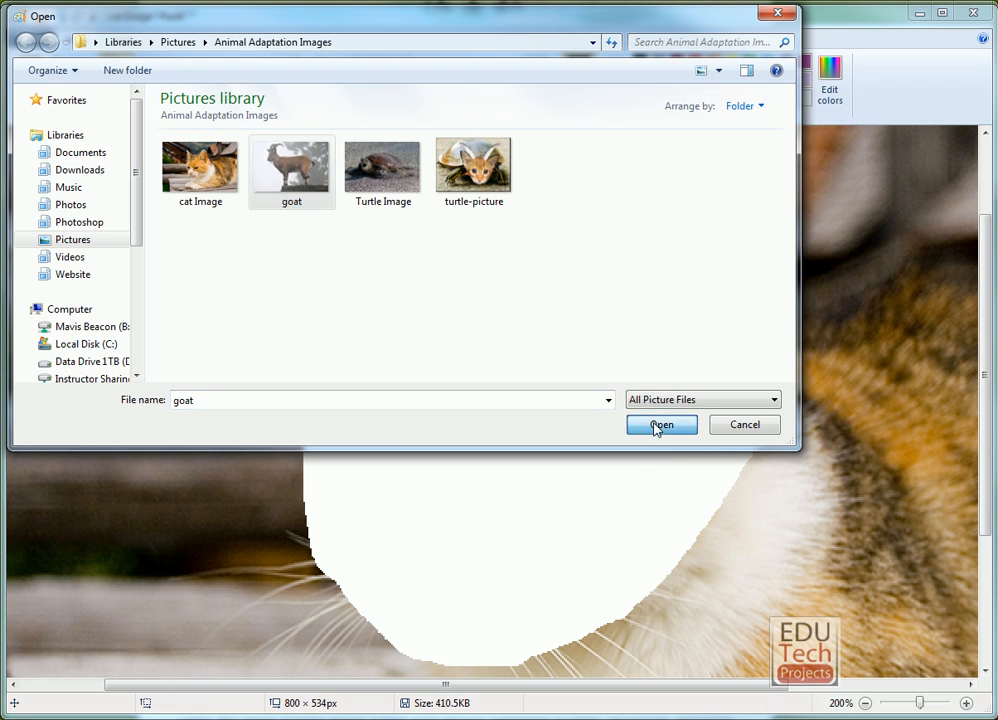
click(657, 425)
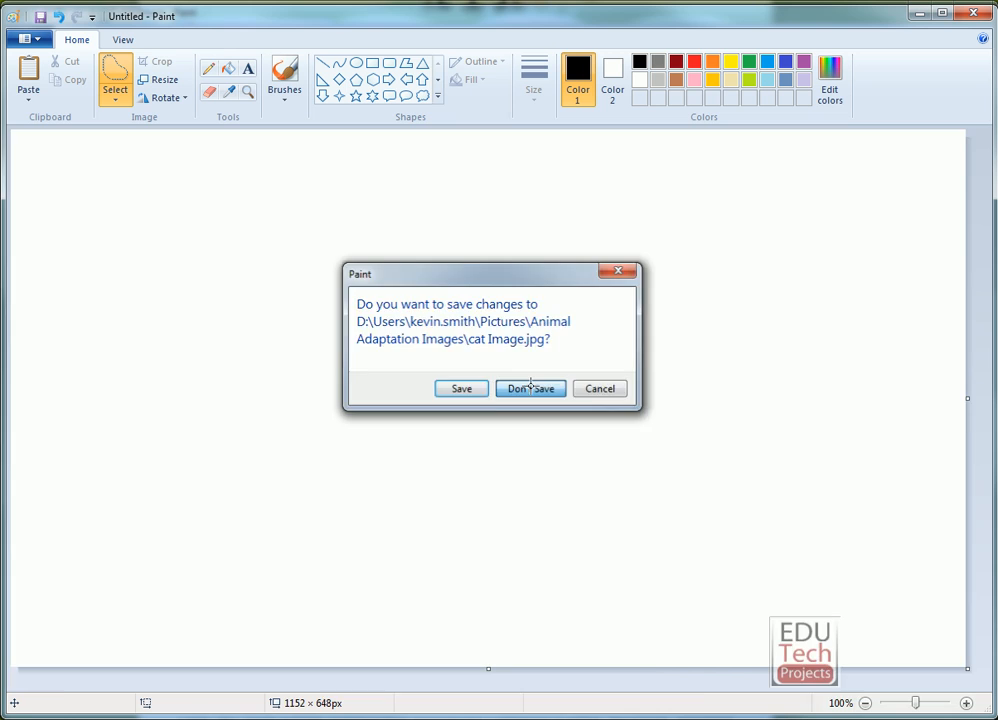
click(515, 392)
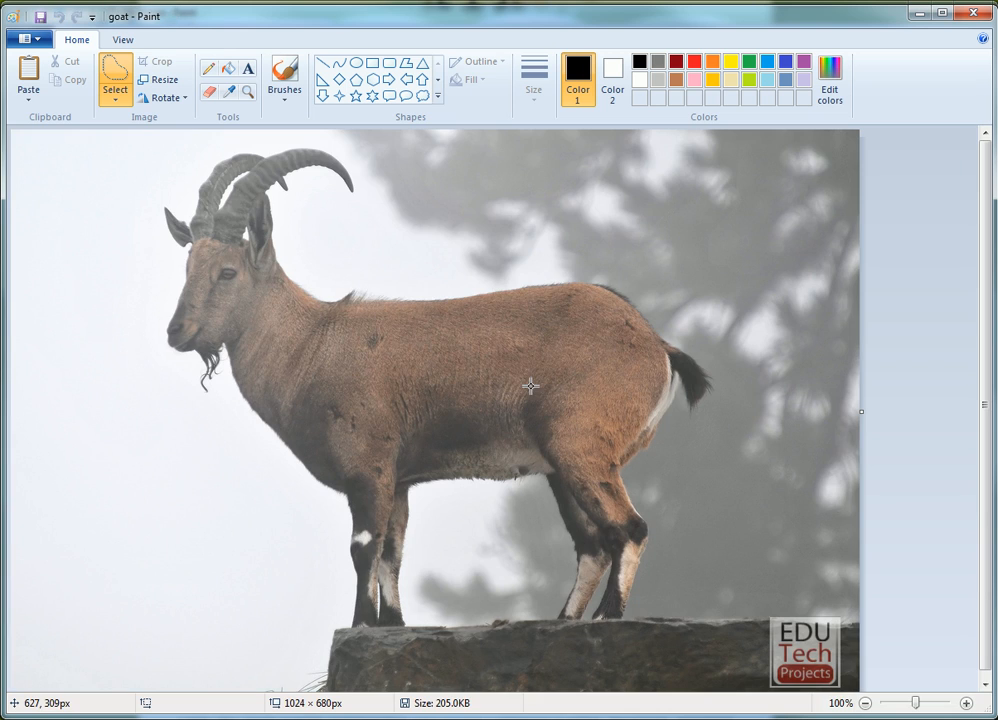
Trace around the goat's two horns with a free-form selection and cut them out of the picture.
click(940, 707)
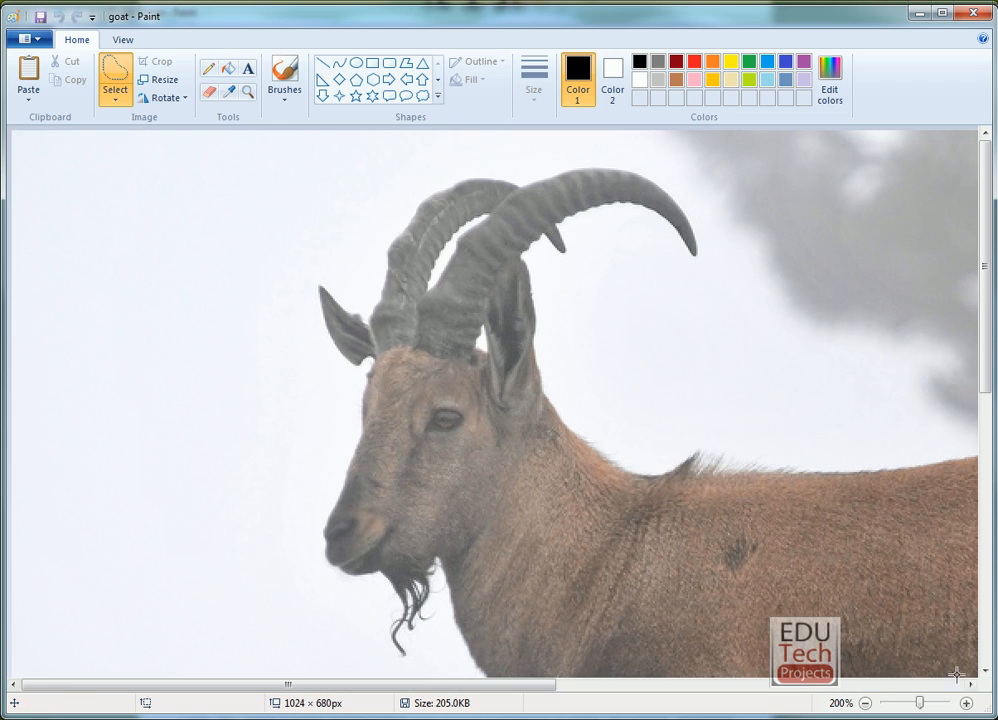
click(115, 103)
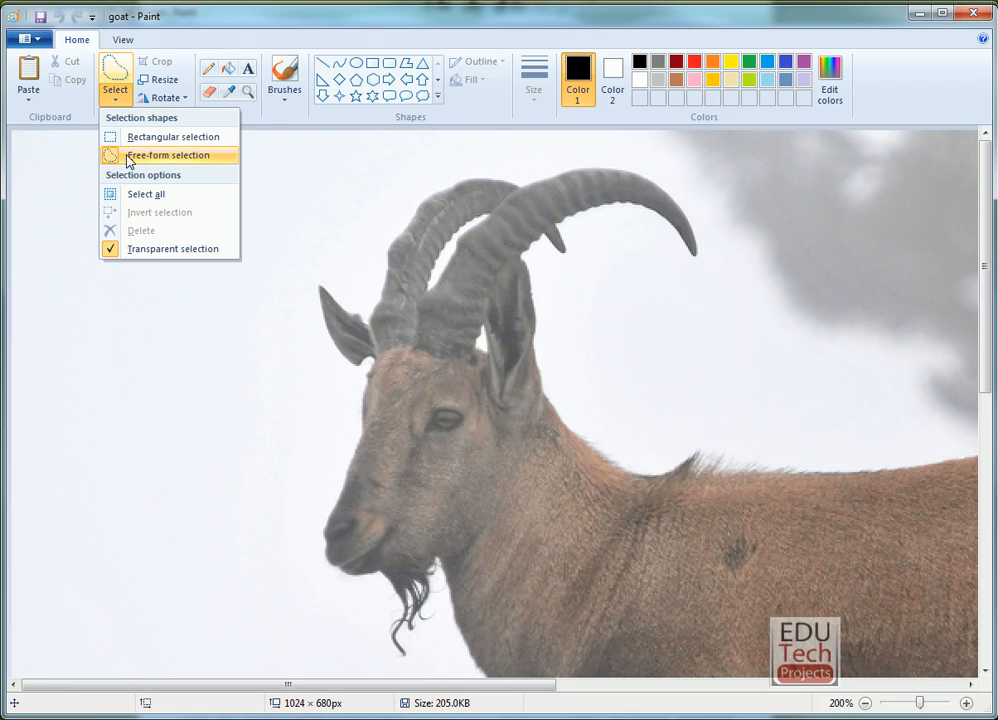
click(200, 155)
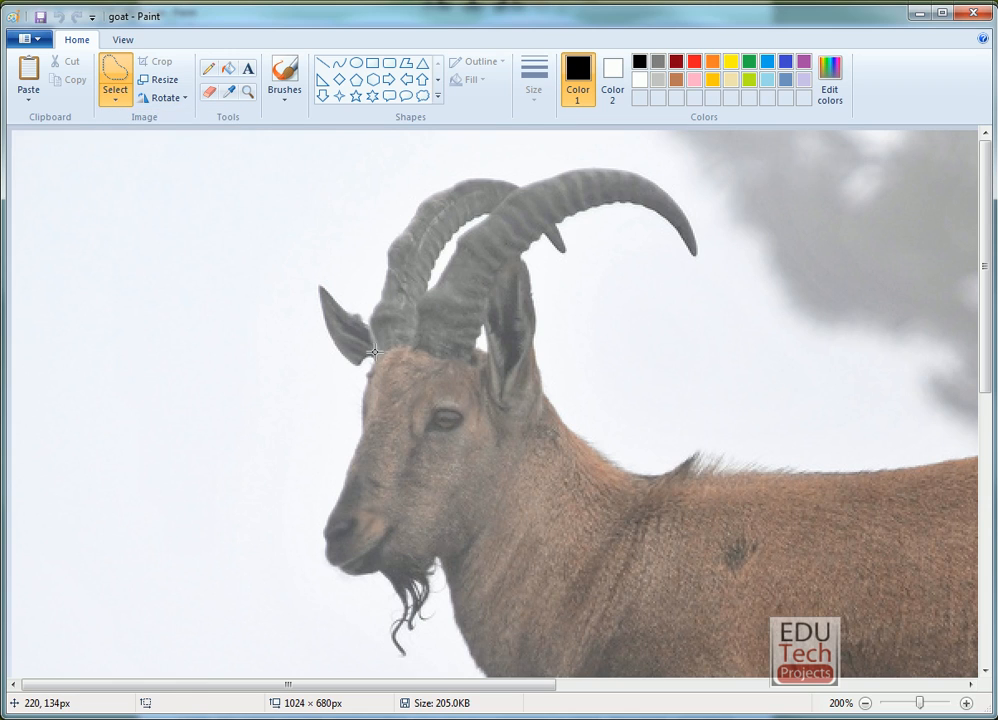
drag(376, 357, 384, 240)
mouse_move(438, 179)
mouse_down()
mouse_move(638, 156)
mouse_move(698, 198)
mouse_move(716, 265)
mouse_move(710, 280)
mouse_move(609, 215)
mouse_move(579, 219)
mouse_move(569, 225)
mouse_move(569, 264)
mouse_move(541, 244)
mouse_move(503, 281)
mouse_move(487, 350)
mouse_move(385, 358)
mouse_up()
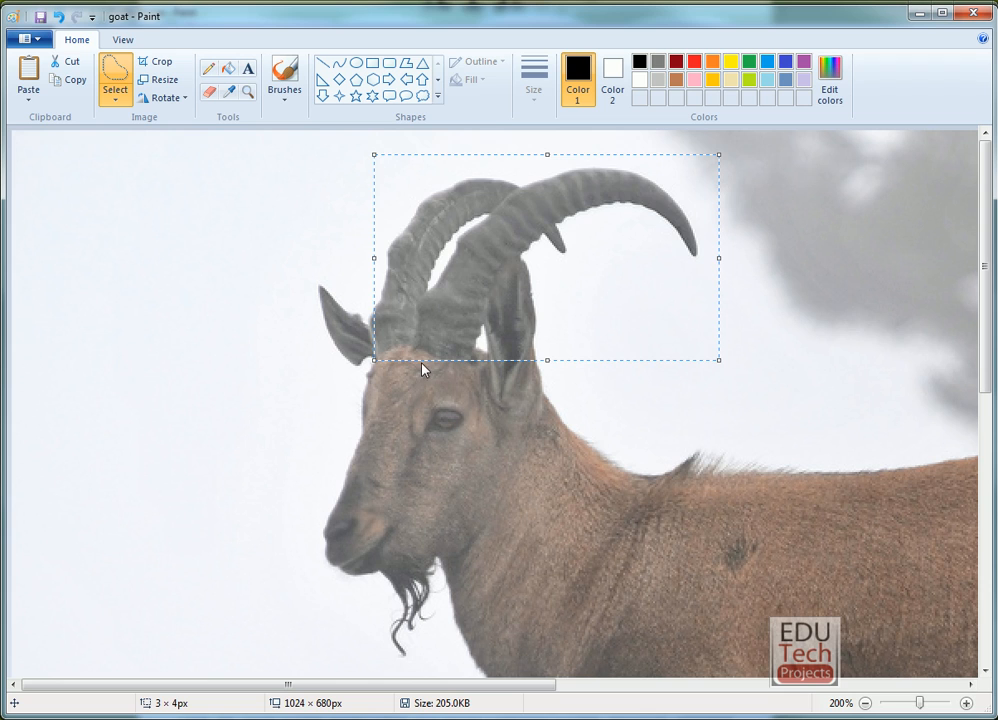
key(Delete)
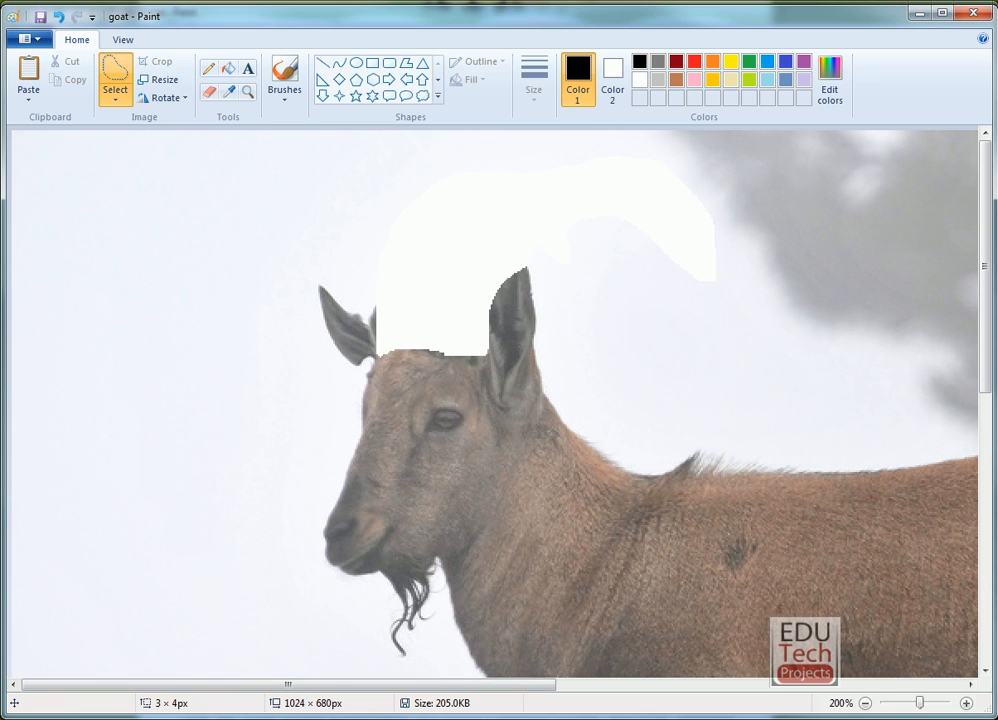
Paste the cut goat horns into the Turtle Image picture and move them onto the top of the cat head.
click(111, 680)
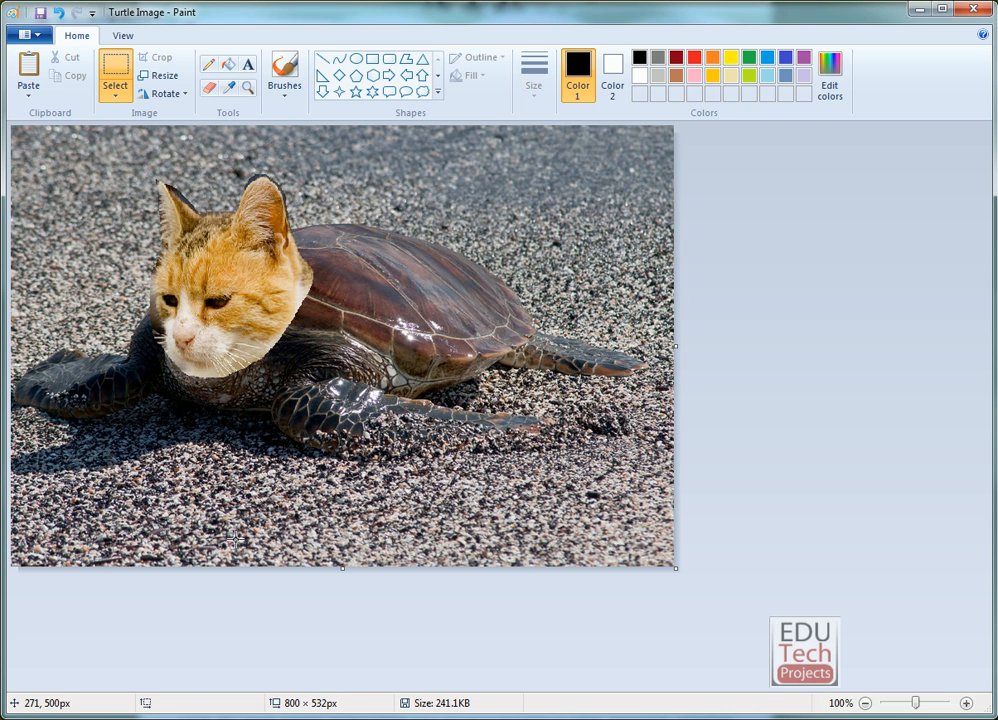
key(ctrl+v)
drag(35, 188, 206, 188)
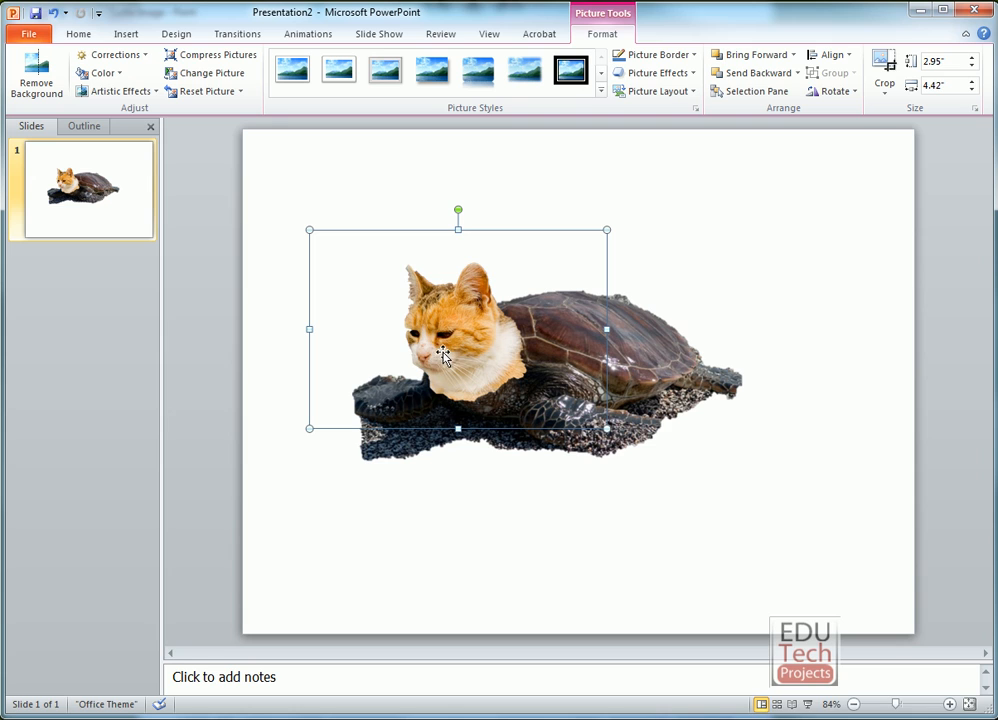
Switch to the PowerPoint slide and nudge the cat picture so its head sits on the turtle's neck.
drag(443, 344, 470, 345)
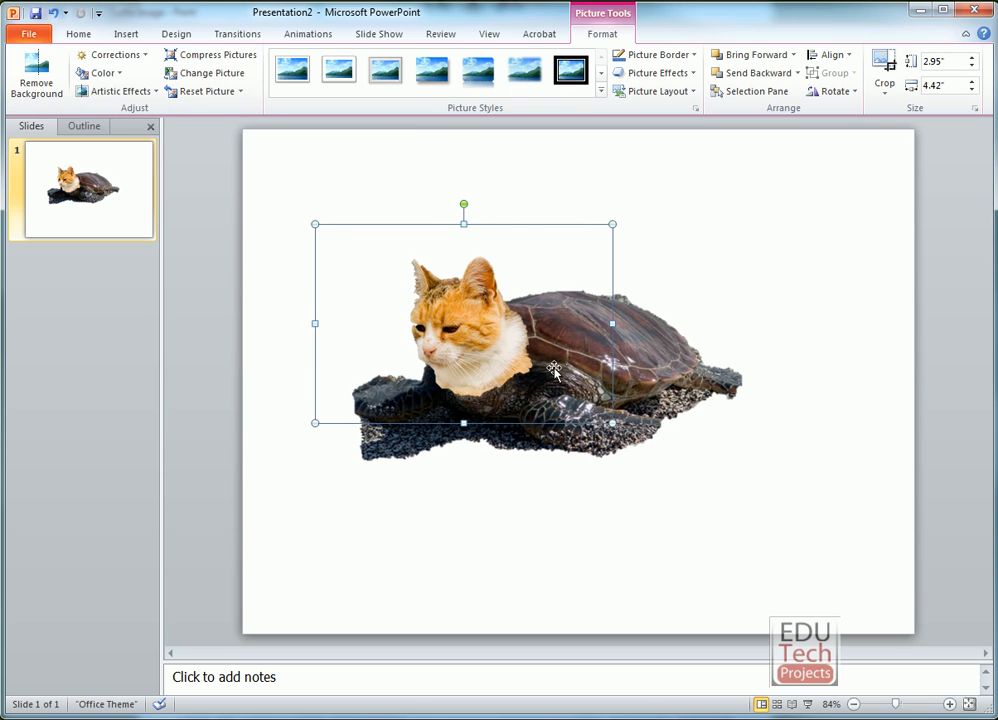
click(461, 167)
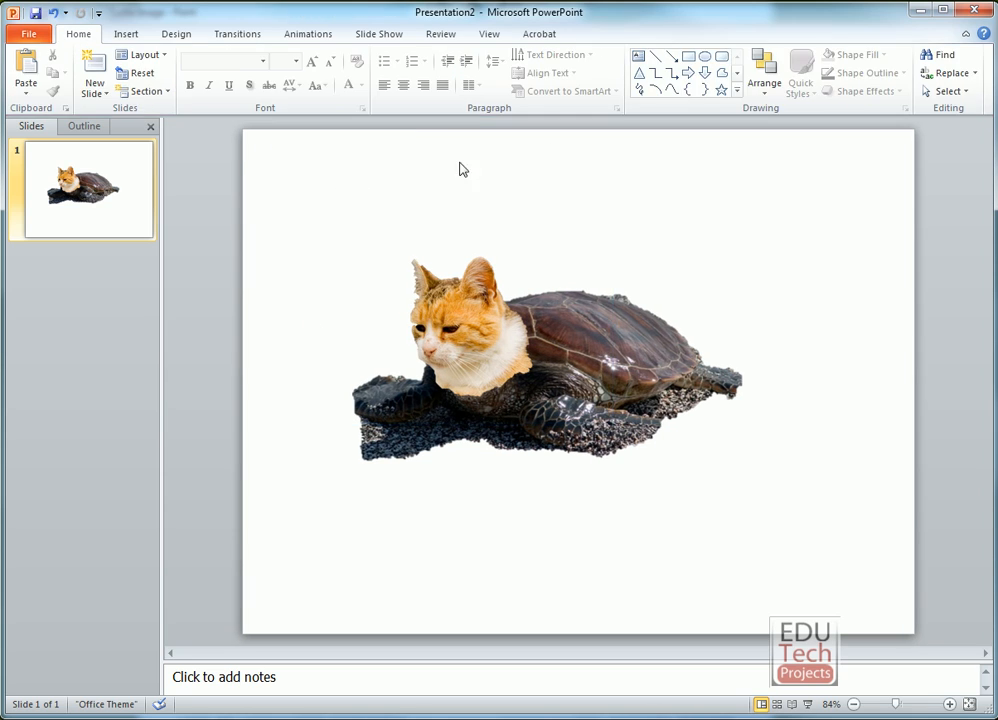
Insert the goat picture from the Animal Adaptation Images folder on the slide and move it over the cat's head.
click(126, 34)
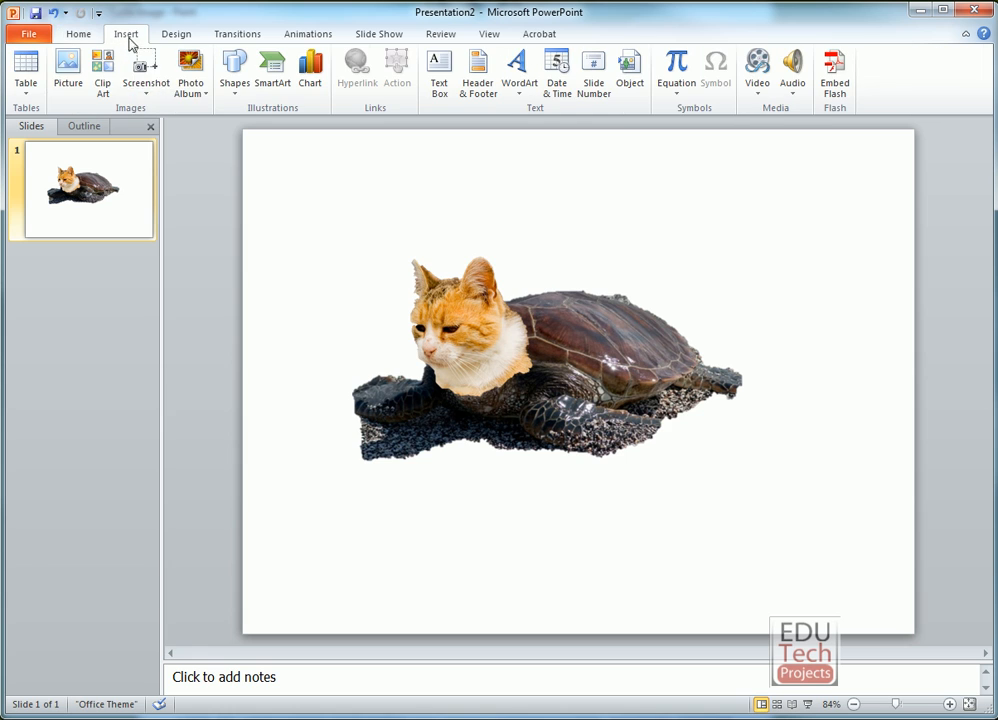
click(68, 68)
click(292, 163)
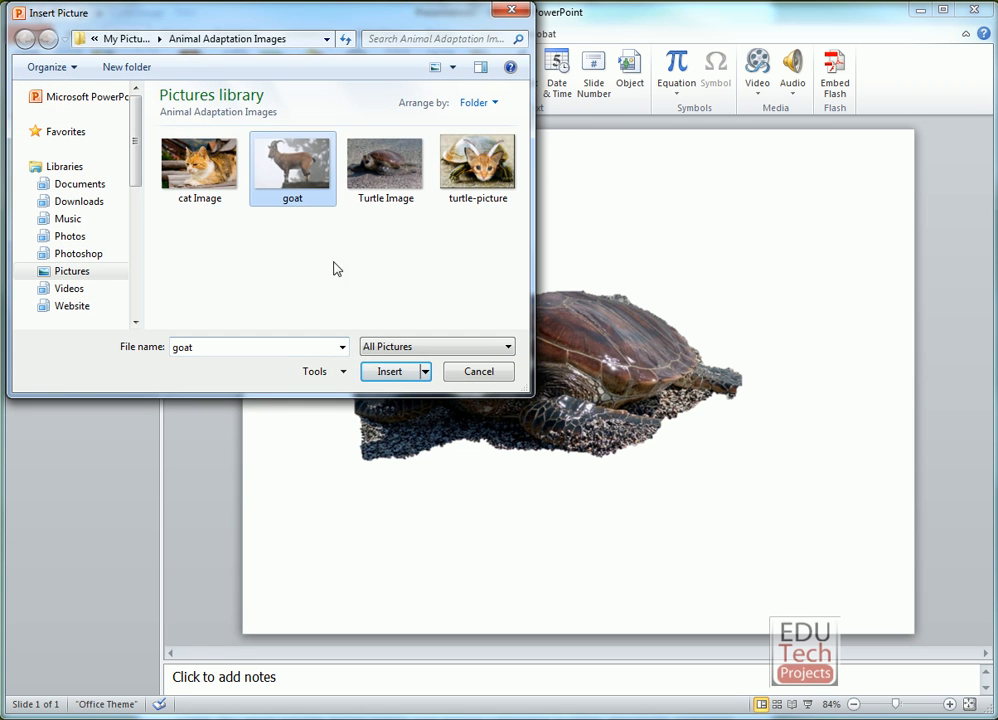
click(390, 371)
drag(581, 380, 454, 292)
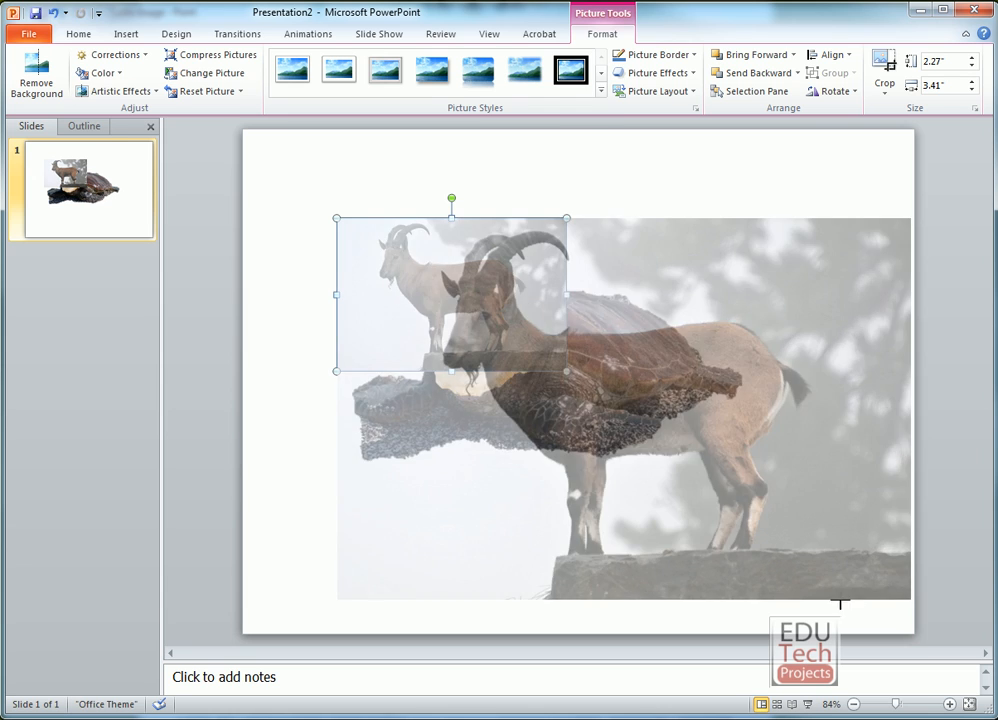